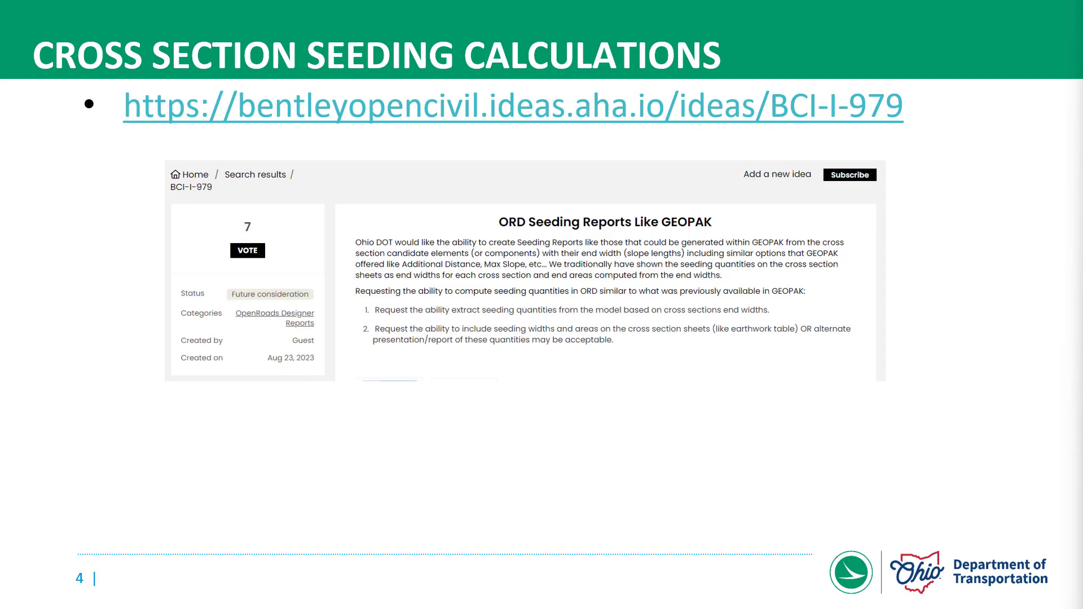
pyautogui.press('Right')
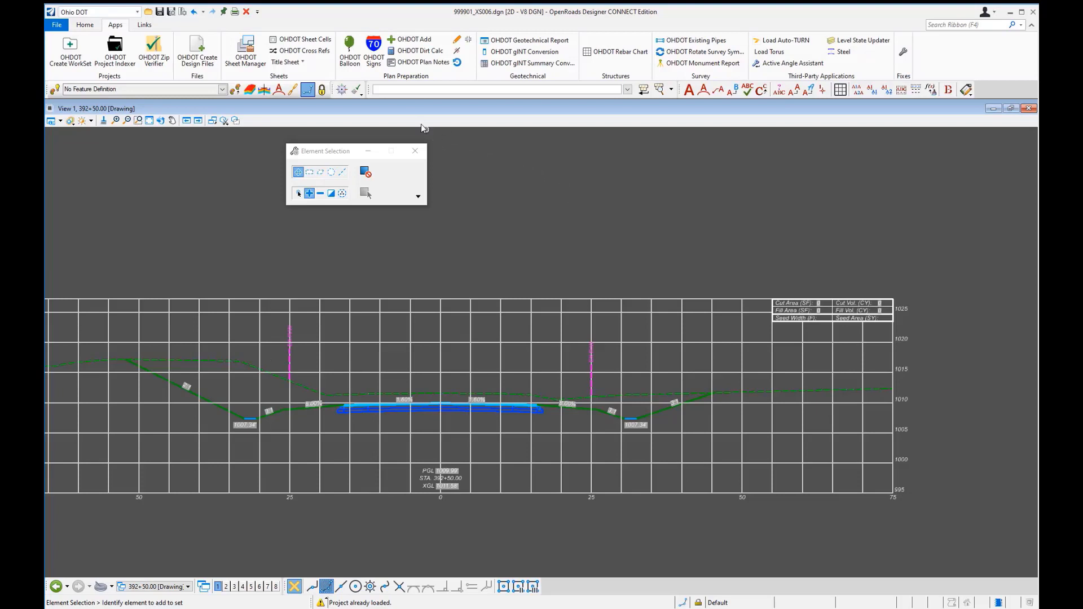
# - Start the OHDOT Dirt Calc tool and move its window clear of the cross section
pyautogui.click(412, 53)
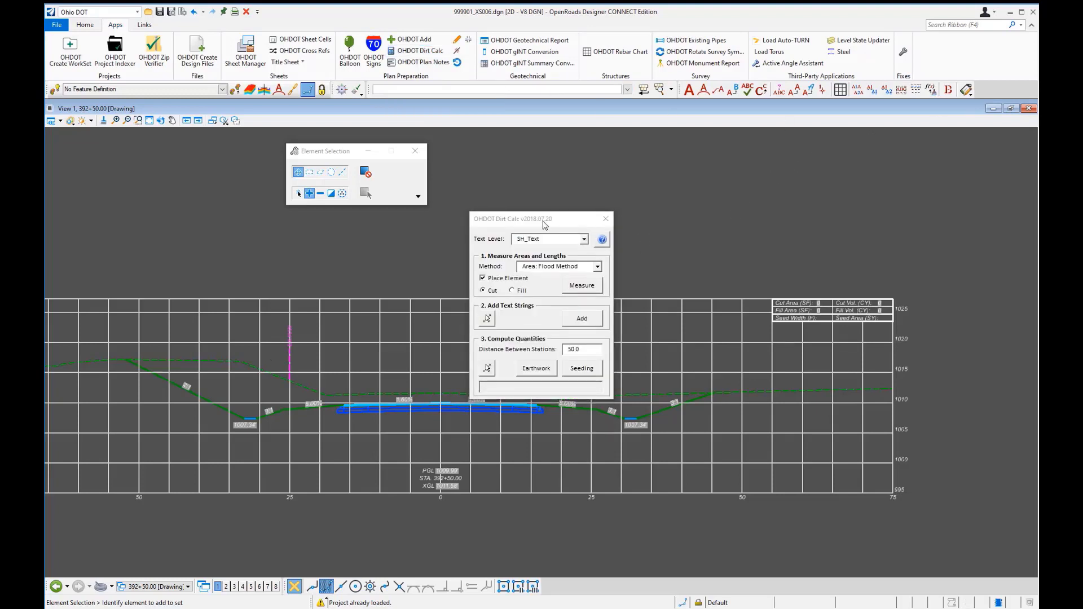
pyautogui.moveTo(525, 219); pyautogui.dragTo(534, 124)
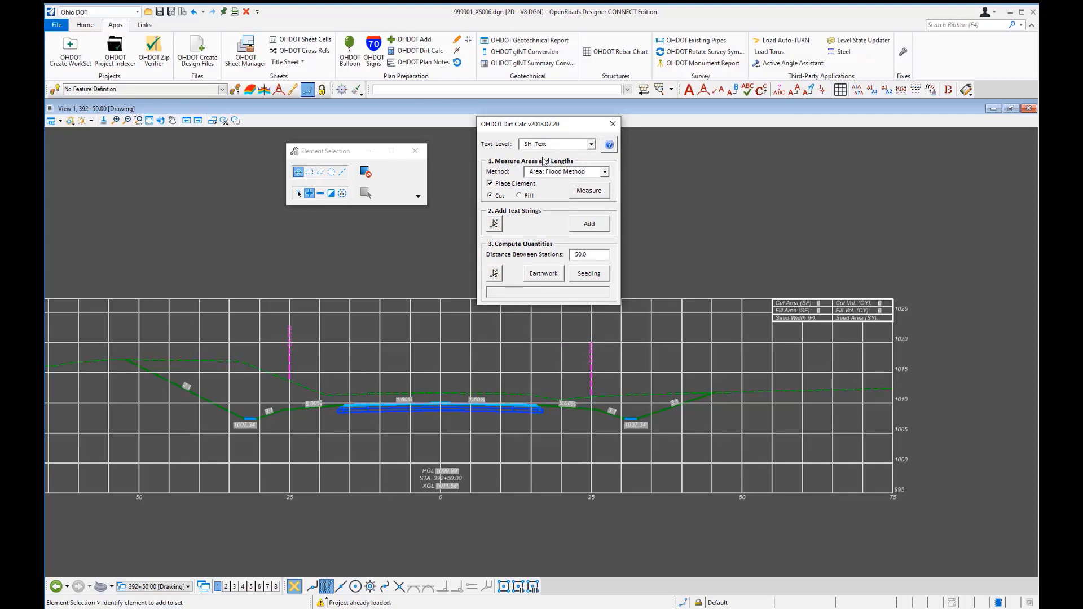
# - Try to open the Dirt Calc help, and locate OHDOT_DirtCalc.pdf in the Vba Docs folder in ProjectWise Explorer
pyautogui.click(610, 146)
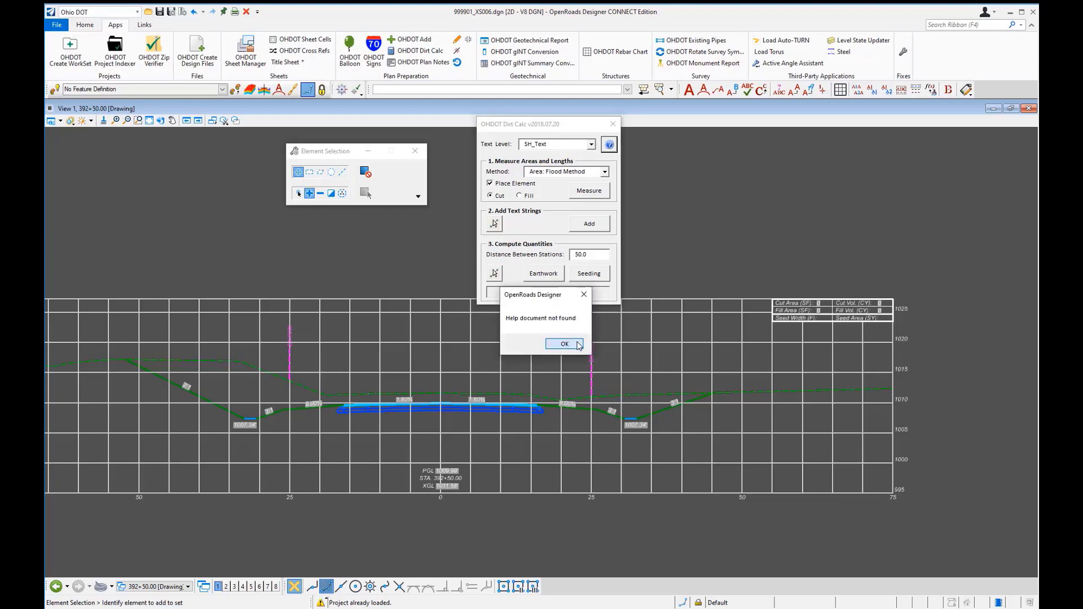
pyautogui.click(564, 344)
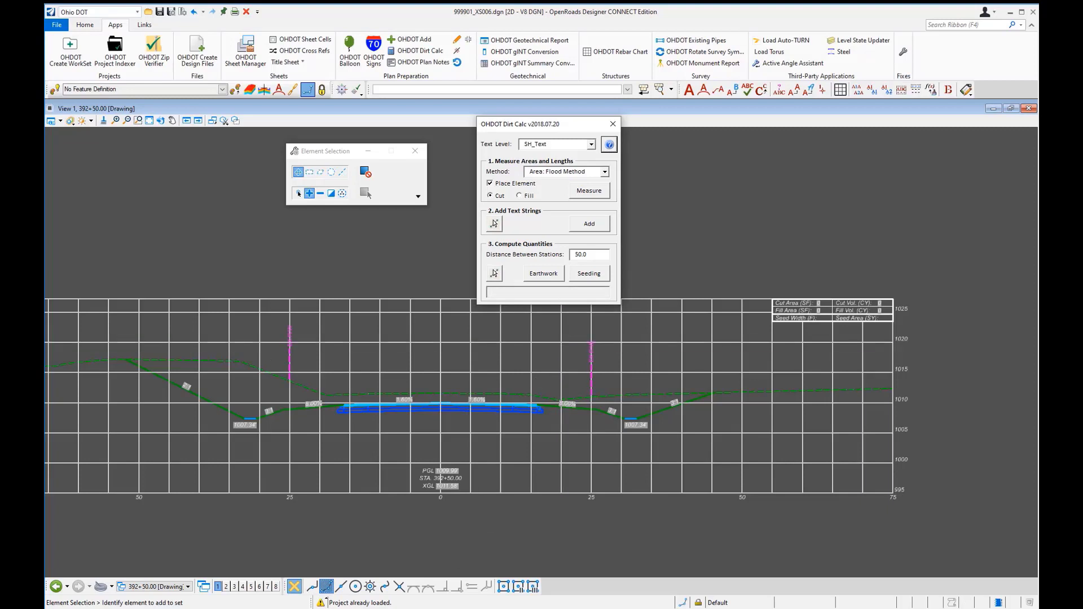
pyautogui.click(304, 569)
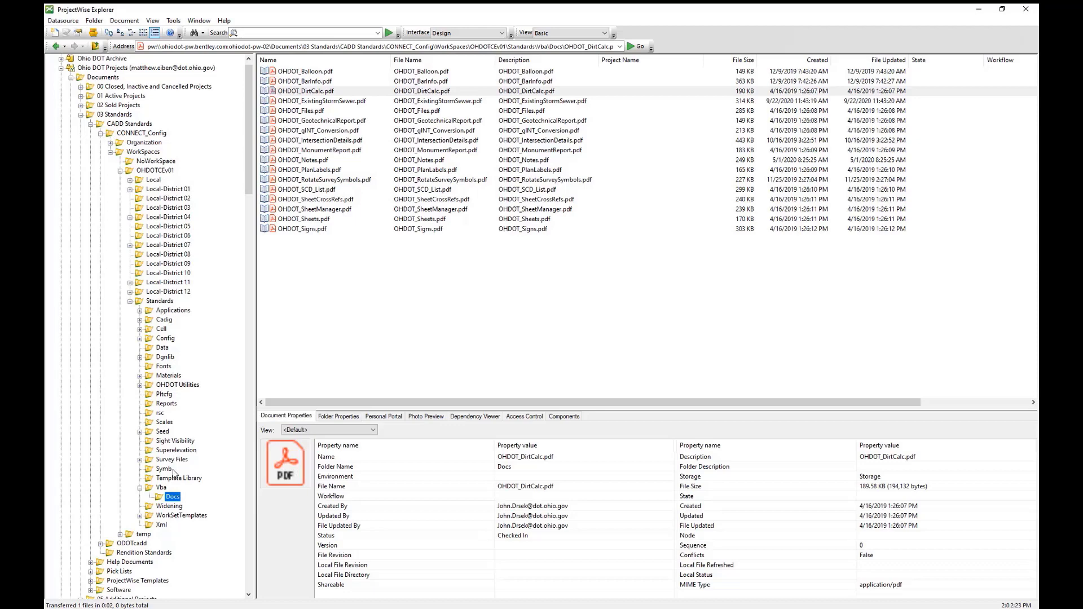
pyautogui.click(309, 91)
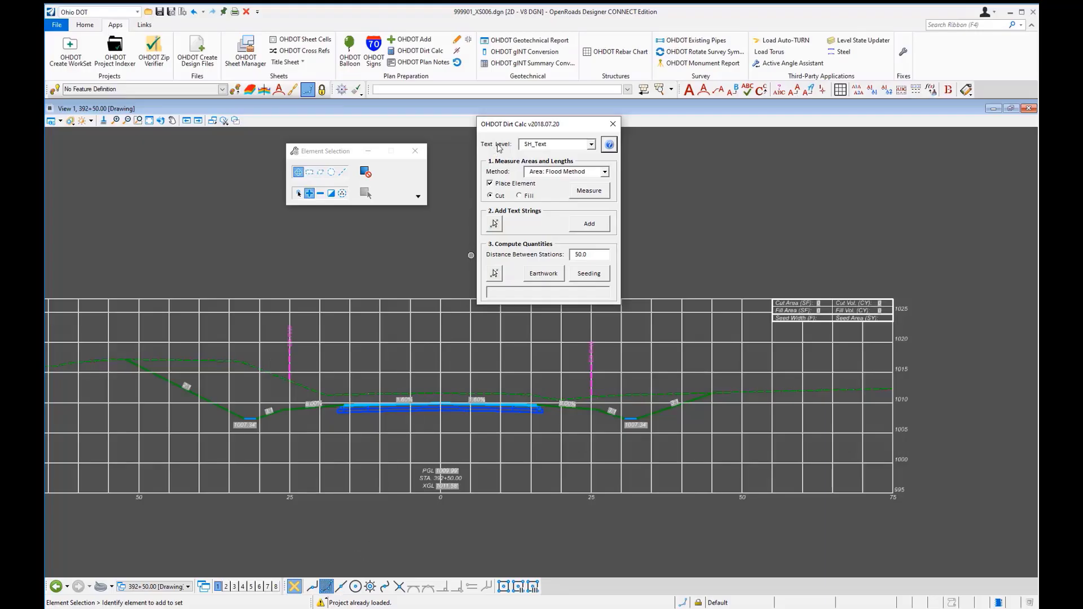
# - Examine the area and length measuring methods offered by Dirt Calc
pyautogui.moveTo(512, 127); pyautogui.dragTo(500, 110)
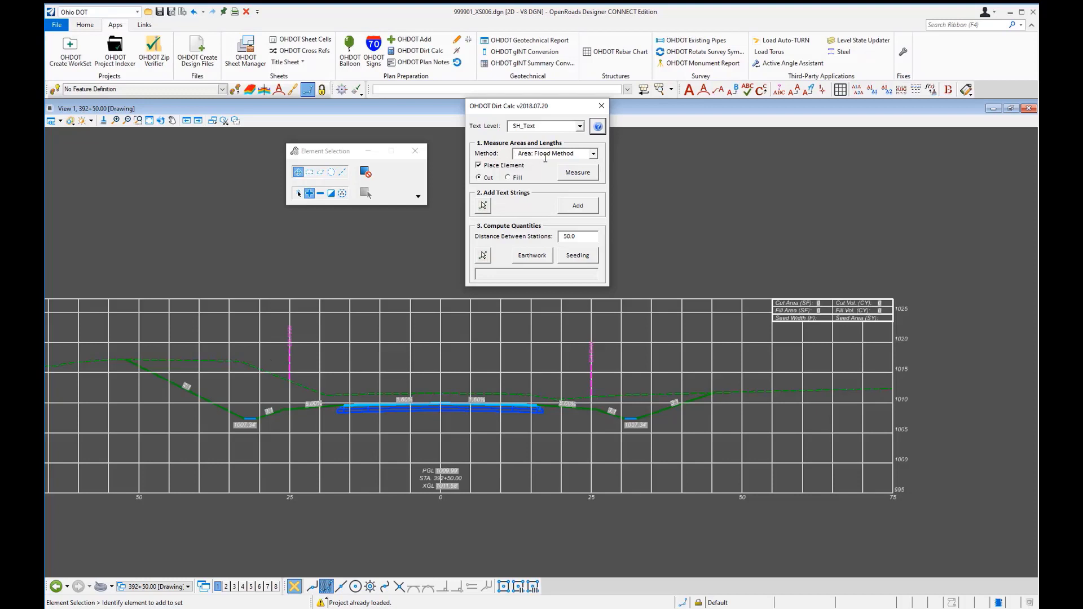
pyautogui.click(594, 155)
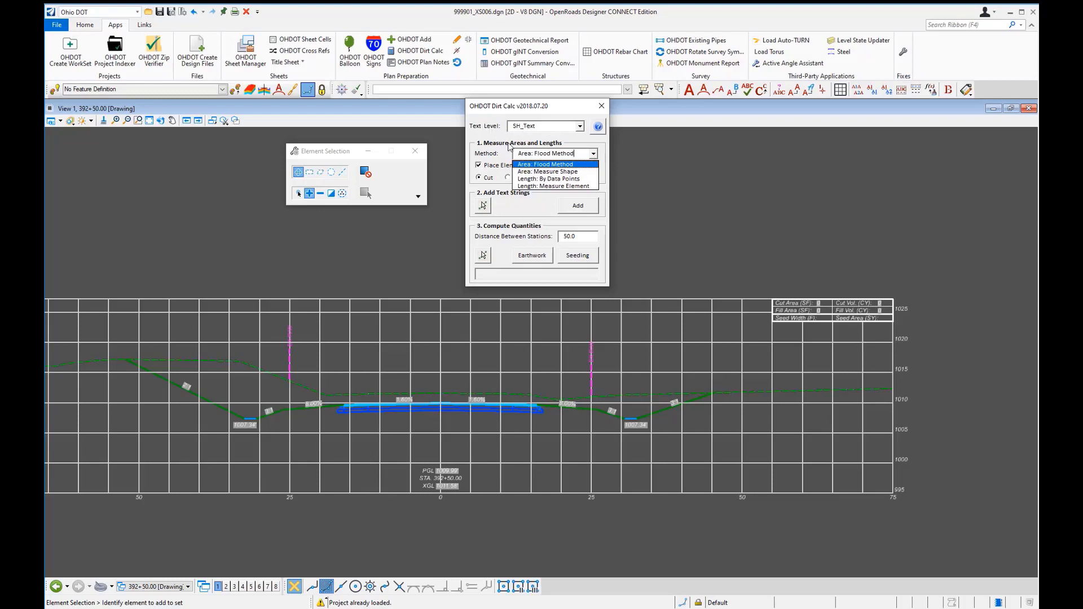
pyautogui.click(532, 152)
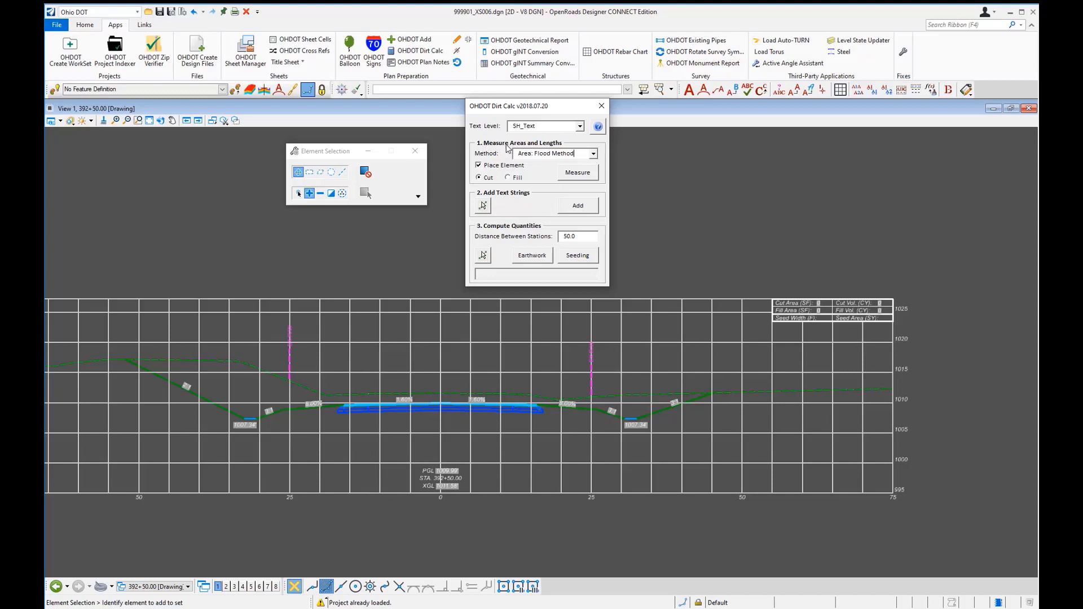
# - Measure the left seeding length with Length: By Data Points, from tie-in through ditch to pavement edge, and place its label above the quantity table
pyautogui.click(593, 153)
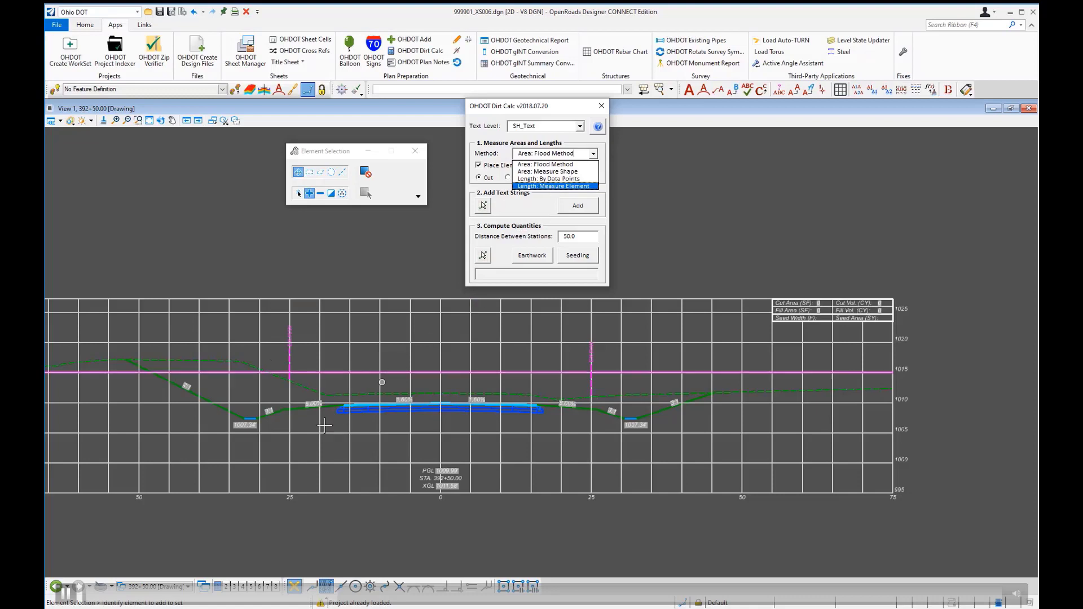
pyautogui.click(550, 179)
pyautogui.click(578, 172)
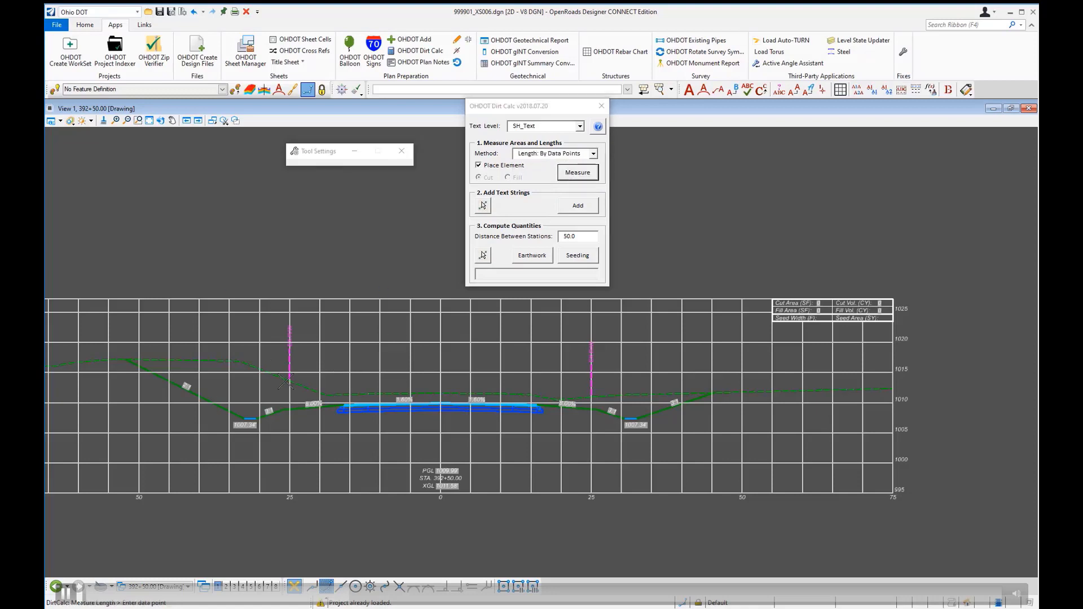
pyautogui.click(125, 360)
pyautogui.click(245, 419)
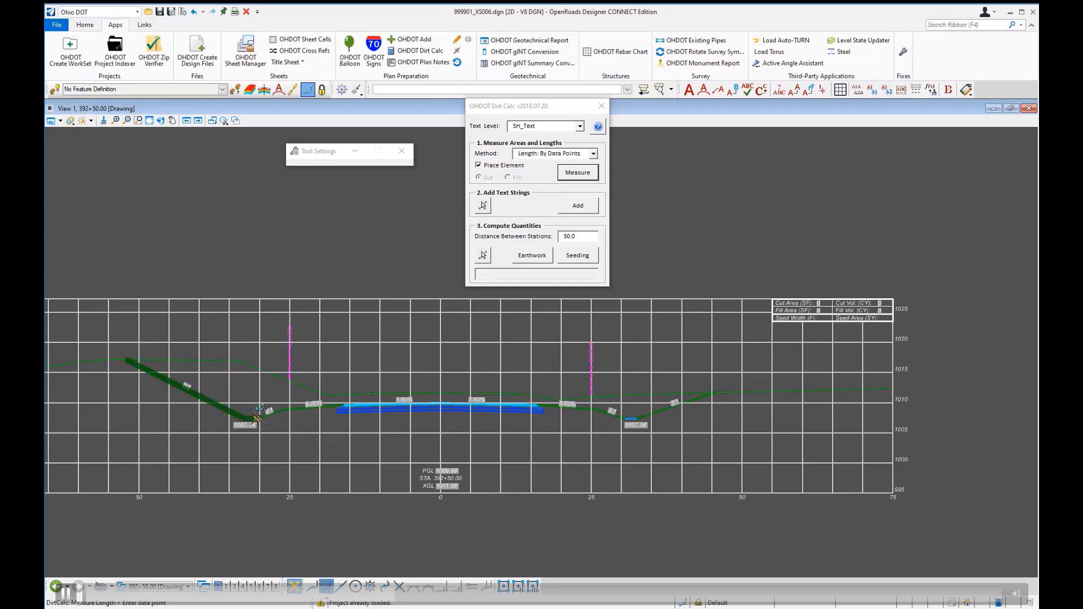
pyautogui.click(287, 407)
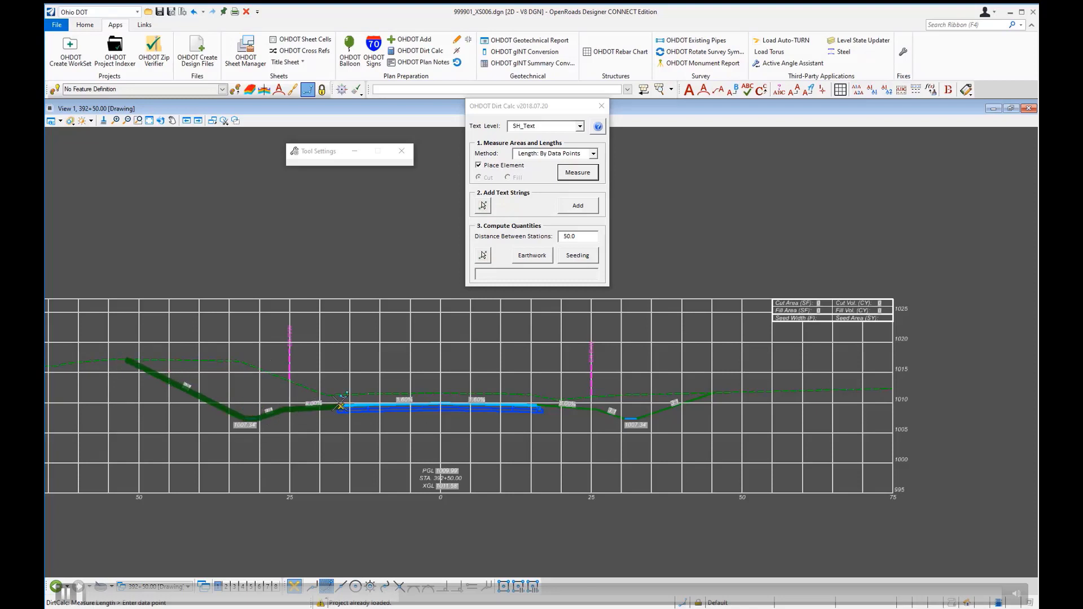
pyautogui.click(340, 405)
pyautogui.rightClick(367, 360)
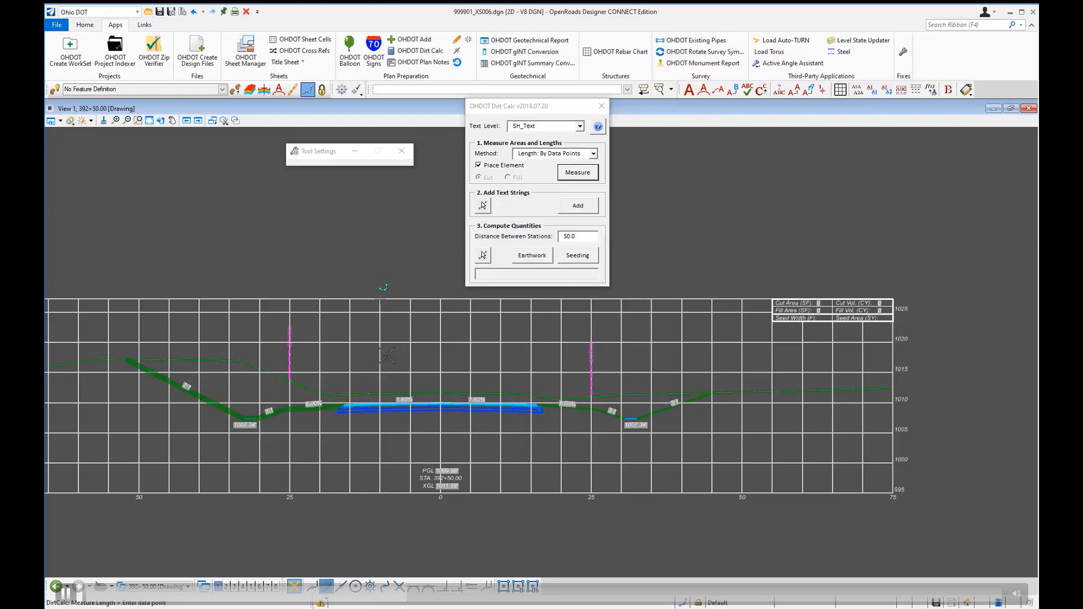
pyautogui.scroll(7, 367, 361)
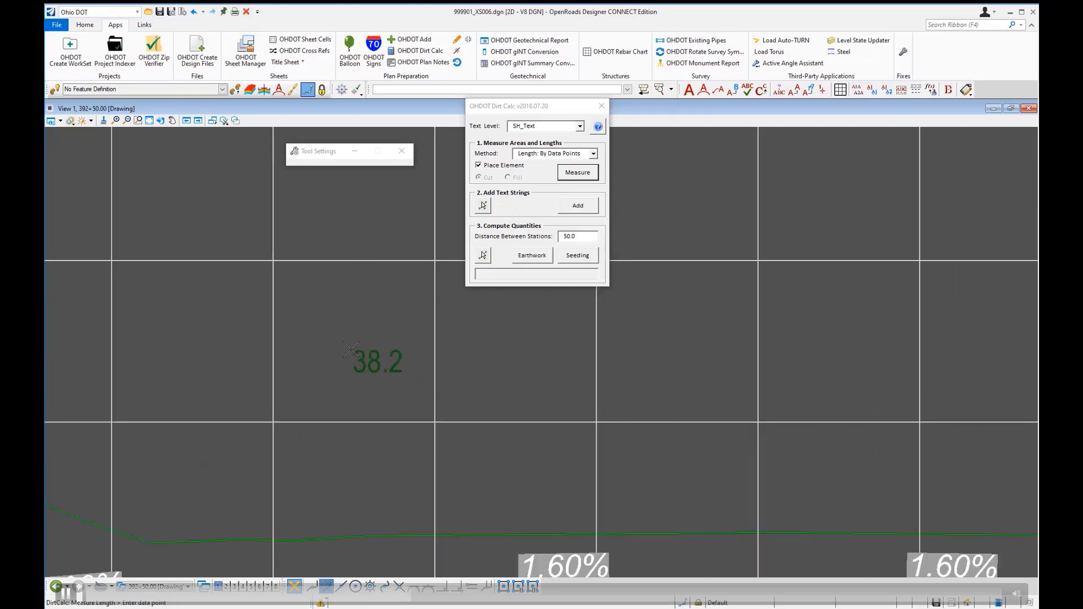
pyautogui.scroll(-6, 326, 372)
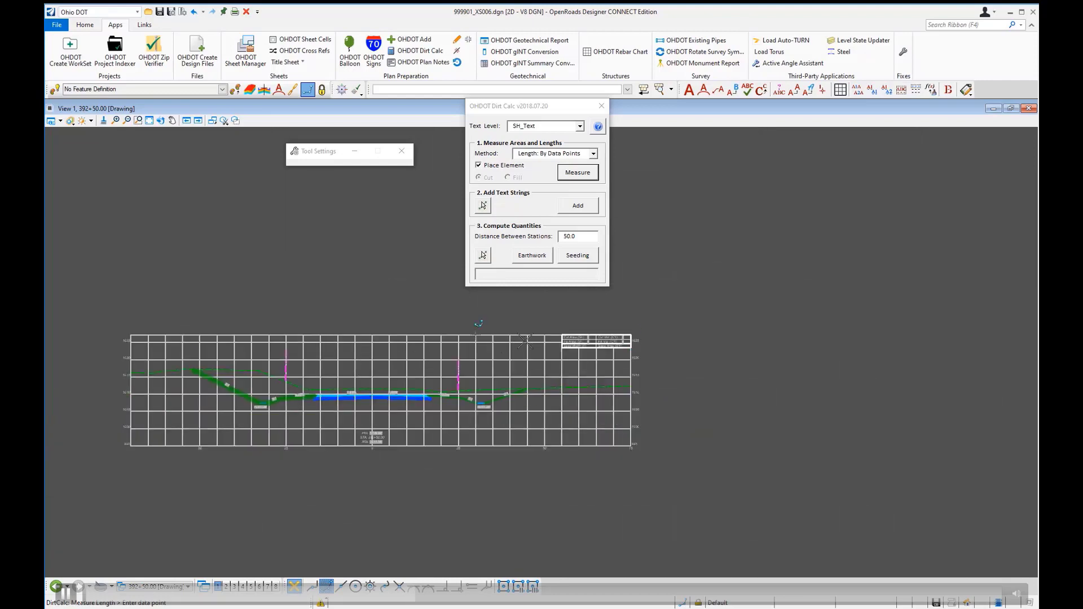
pyautogui.scroll(5, 542, 338)
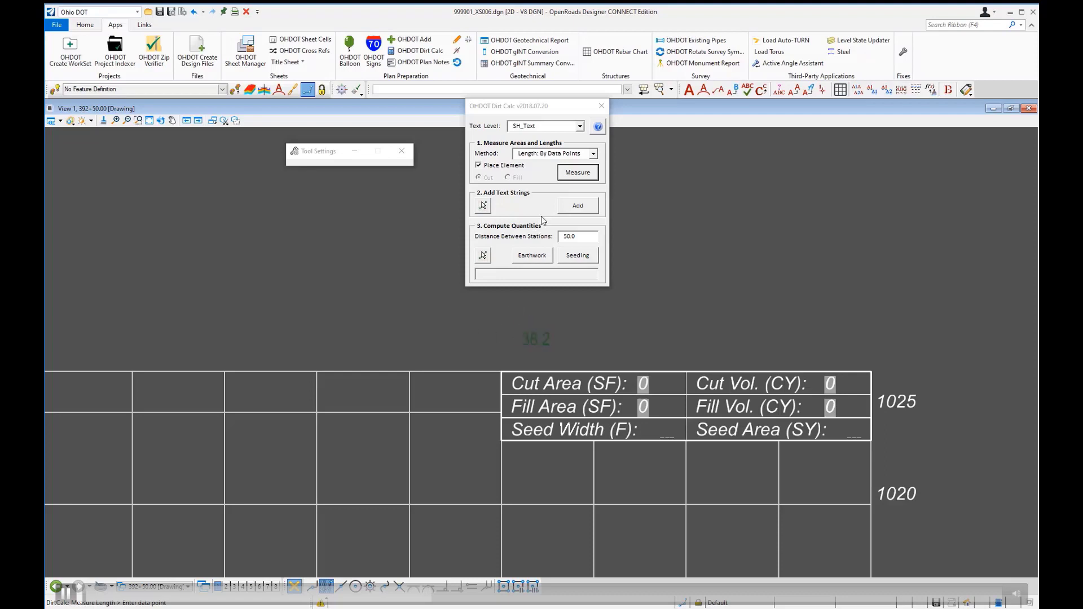
# - Measure the right seeding length from pavement edge through the ditch to the tie-in and place its label beside the left length's label
pyautogui.scroll(-5, 411, 385)
pyautogui.scroll(3, 411, 385)
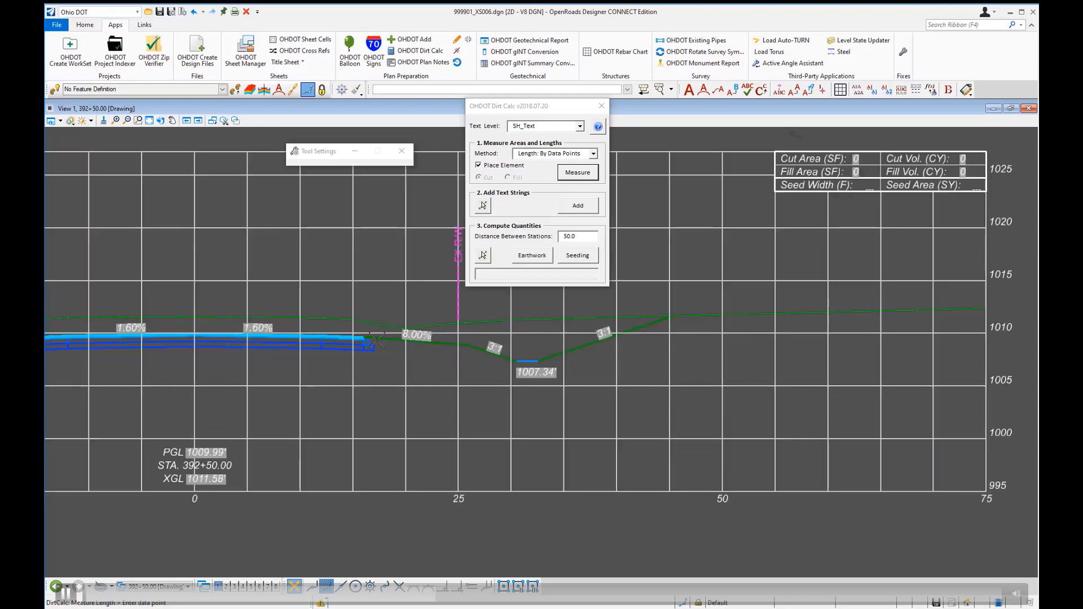
pyautogui.click(364, 337)
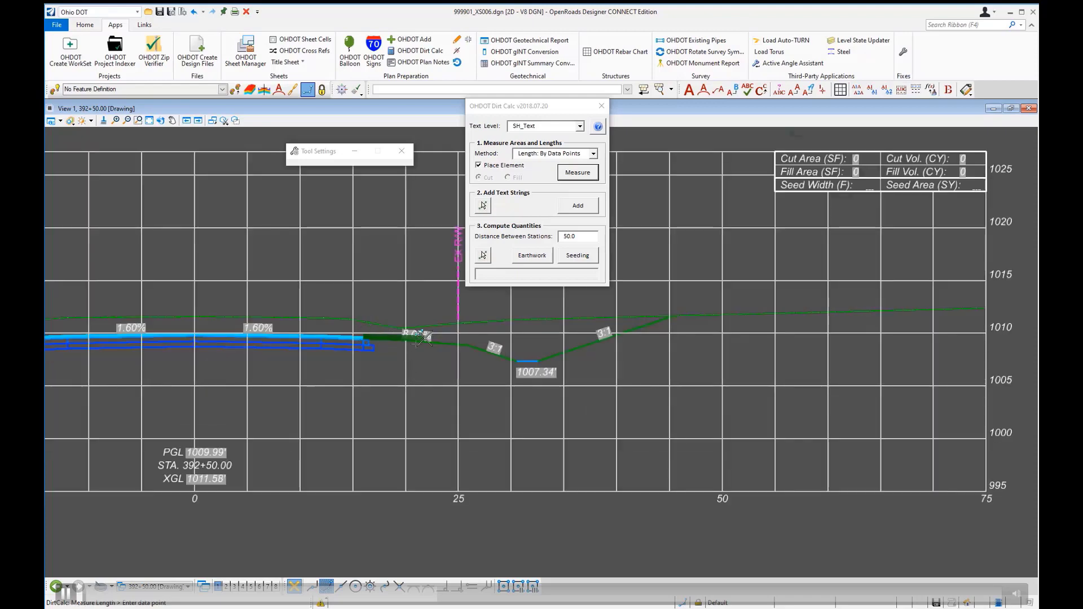
pyautogui.click(469, 346)
pyautogui.click(516, 360)
pyautogui.click(538, 360)
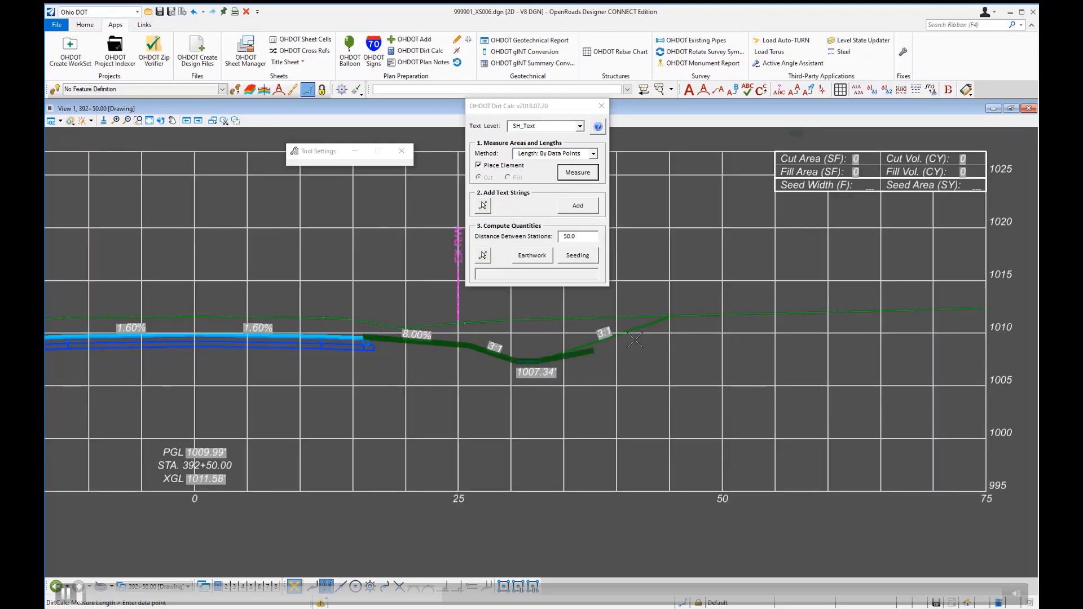
pyautogui.click(672, 317)
pyautogui.scroll(-4, 671, 316)
pyautogui.scroll(5, 670, 305)
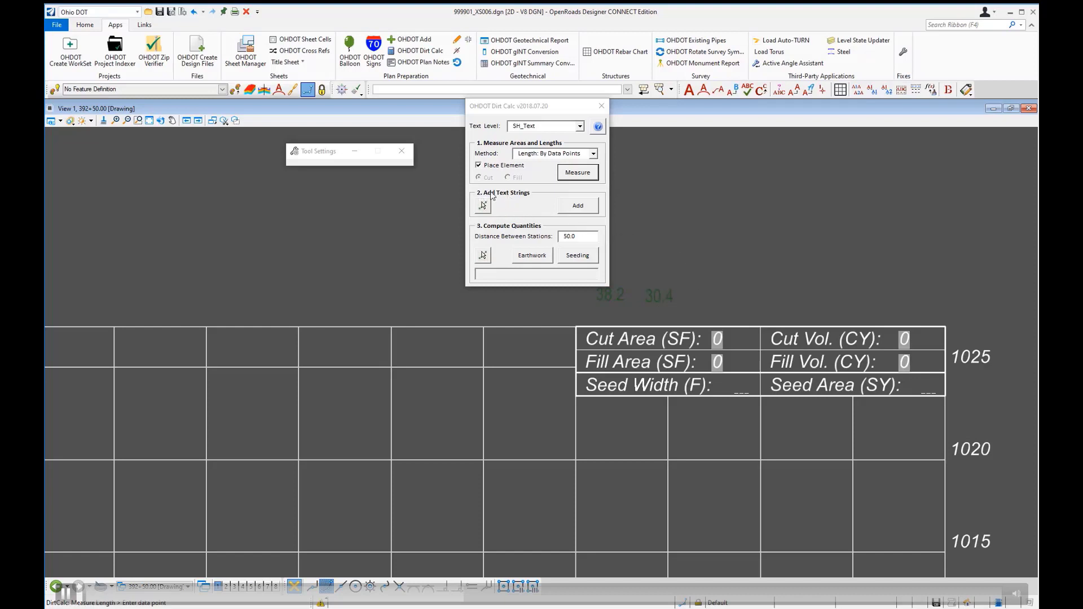
# - Add the two measured seeding length labels together and place their sum in the table's Seed Width field
pyautogui.click(483, 207)
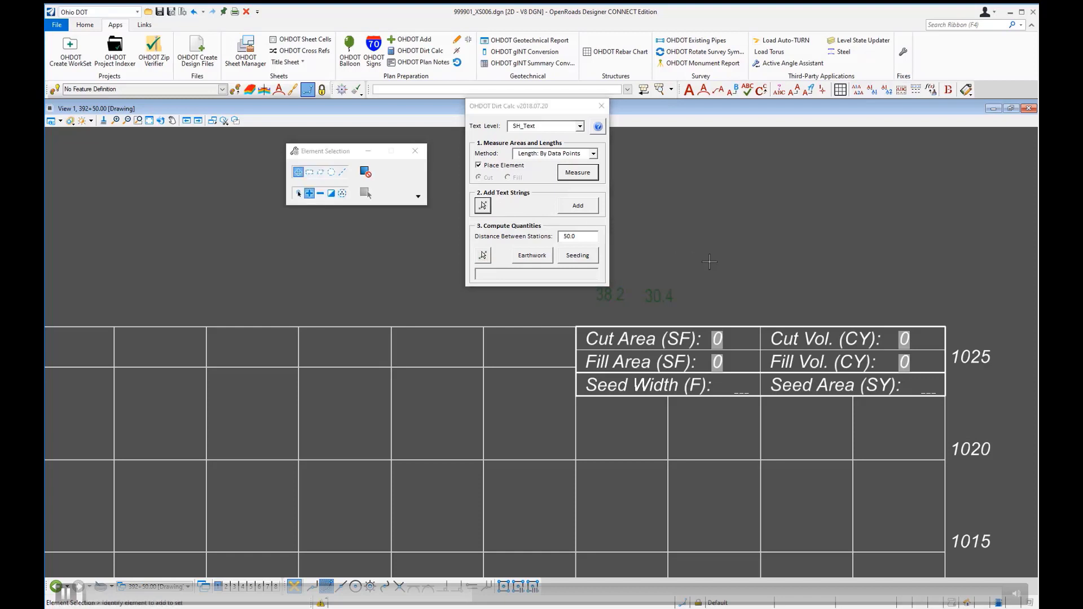
pyautogui.scroll(-2, 733, 278)
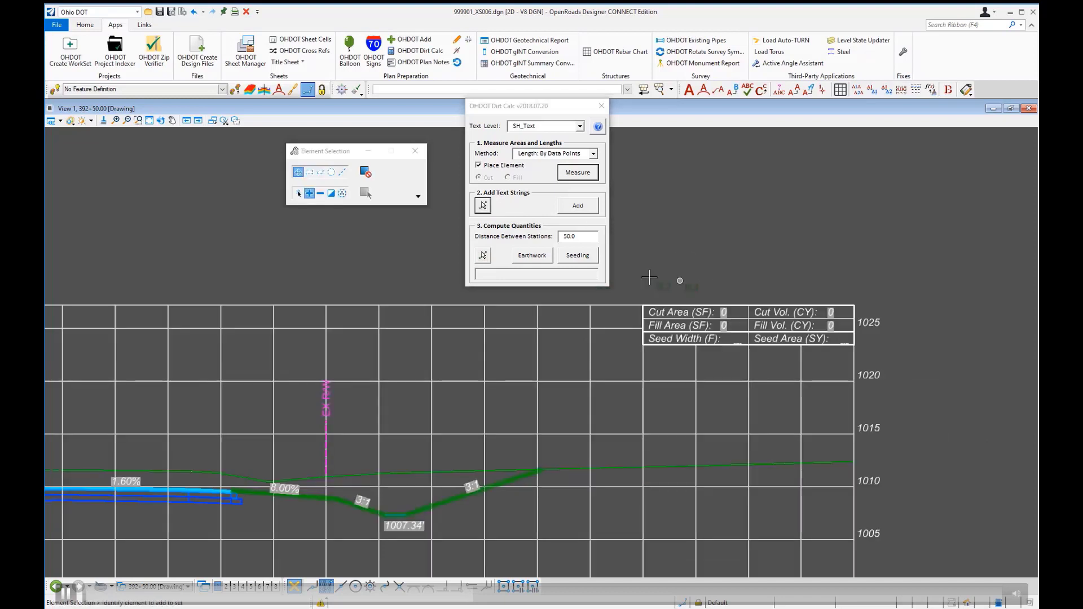
pyautogui.click(701, 298)
pyautogui.scroll(2, 657, 281)
pyautogui.click(583, 209)
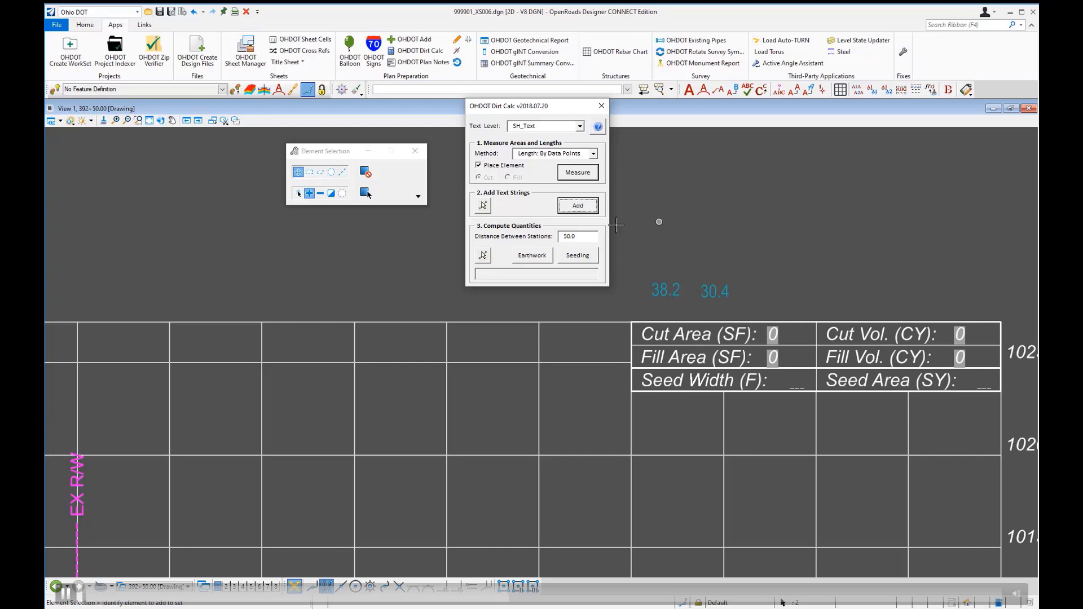
pyautogui.click(580, 206)
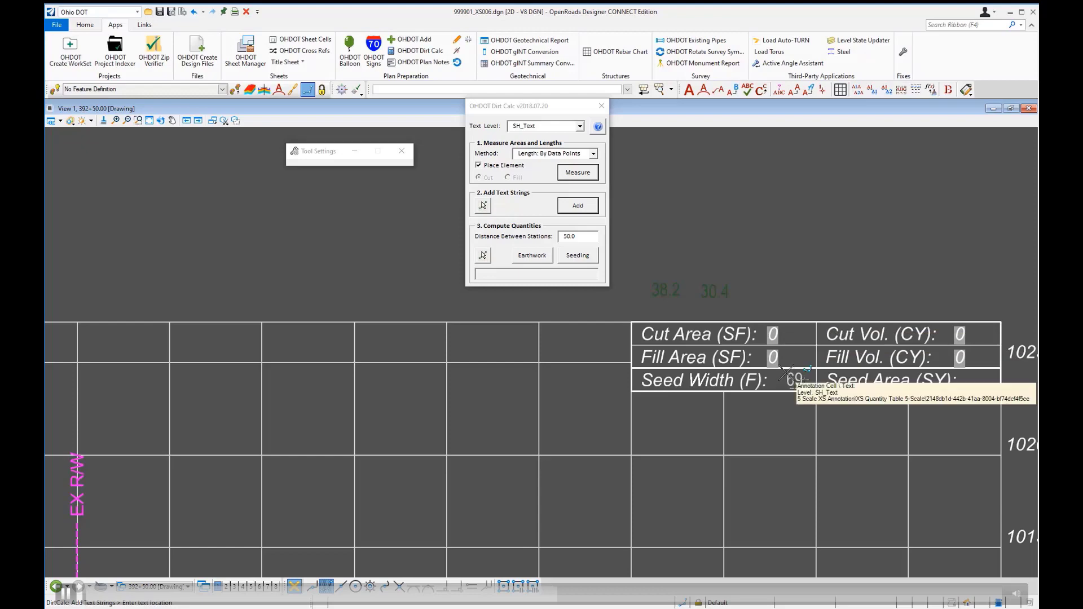
pyautogui.rightClick(785, 375)
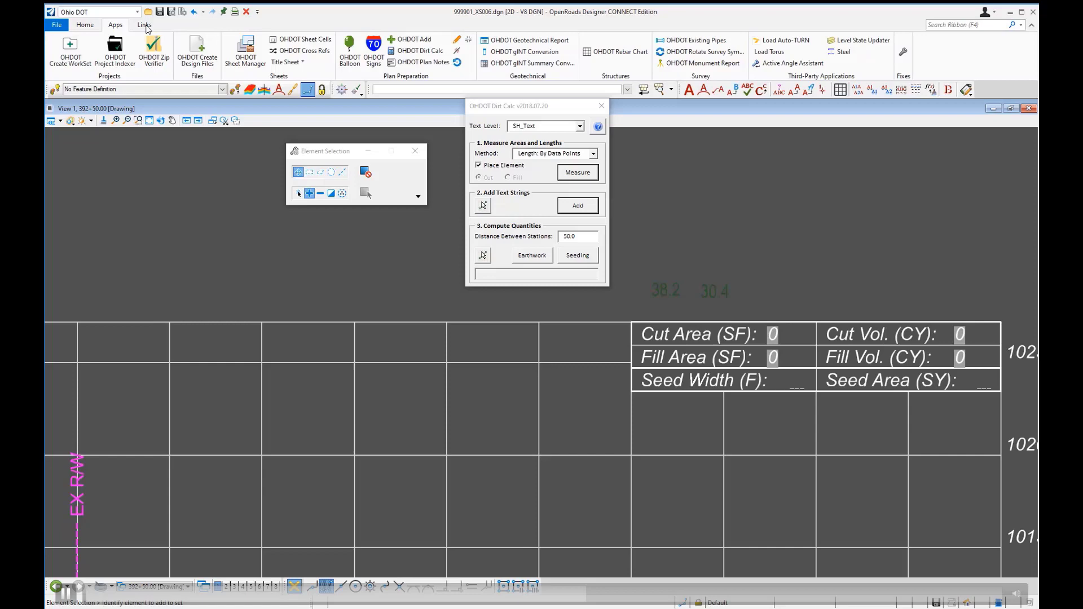
# - Set the display priority of the total in the Seed Width field to 500
pyautogui.click(87, 25)
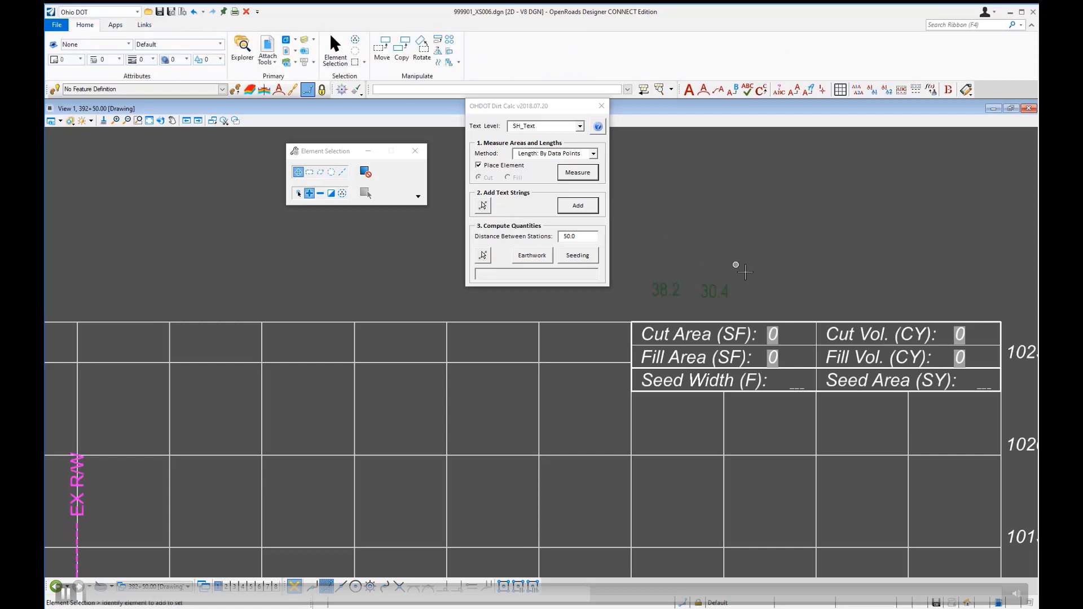
pyautogui.click(796, 381)
pyautogui.click(220, 59)
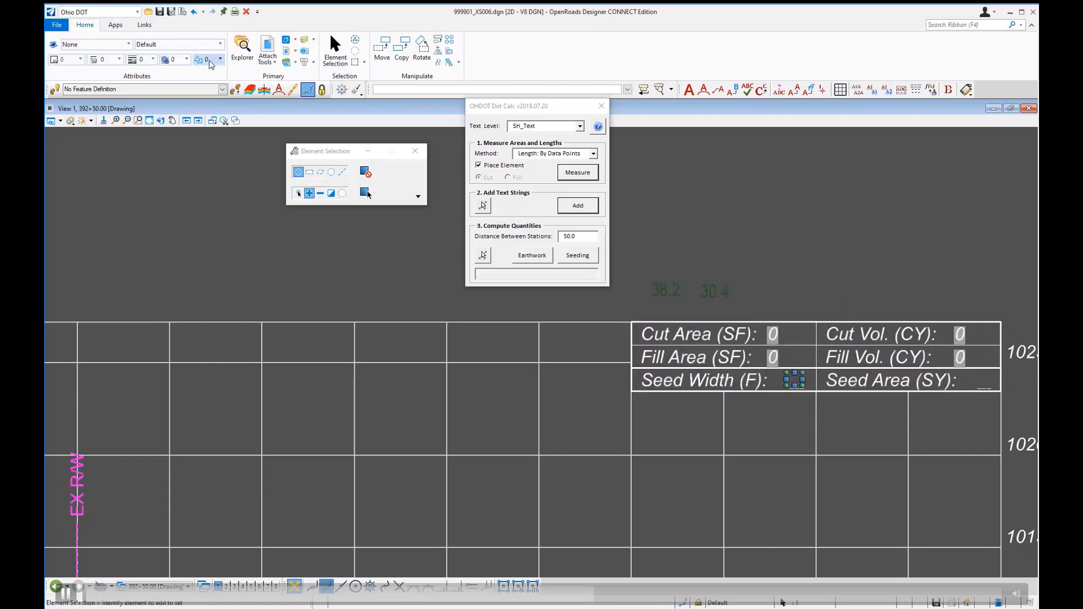
pyautogui.click(217, 187)
pyautogui.click(299, 193)
pyautogui.click(701, 232)
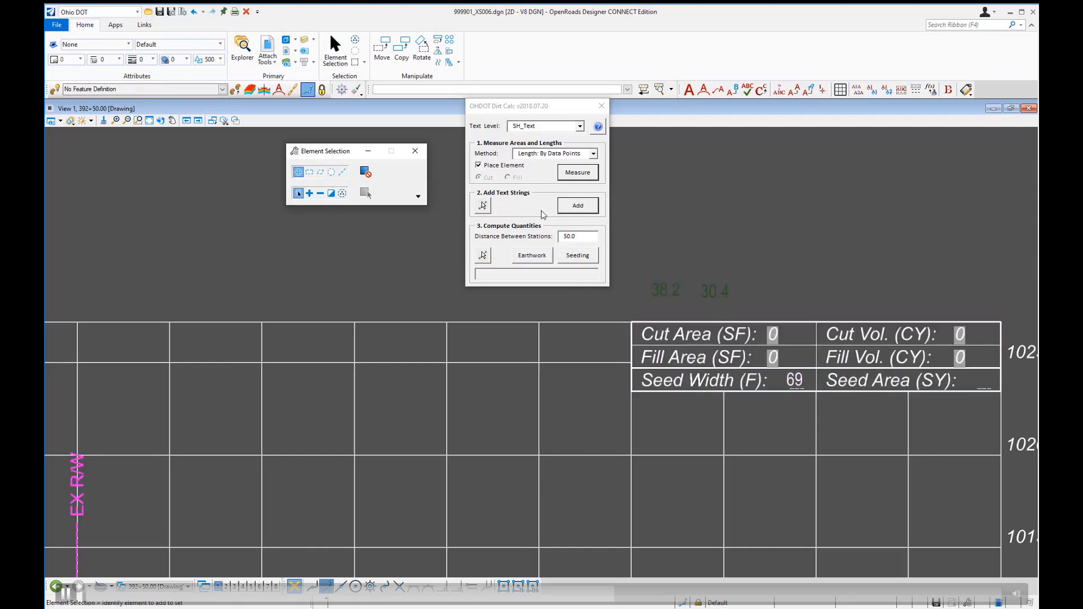
# - Add the two seeding length labels together again and place the sum in the Fill Area row of the quantity table
pyautogui.click(483, 205)
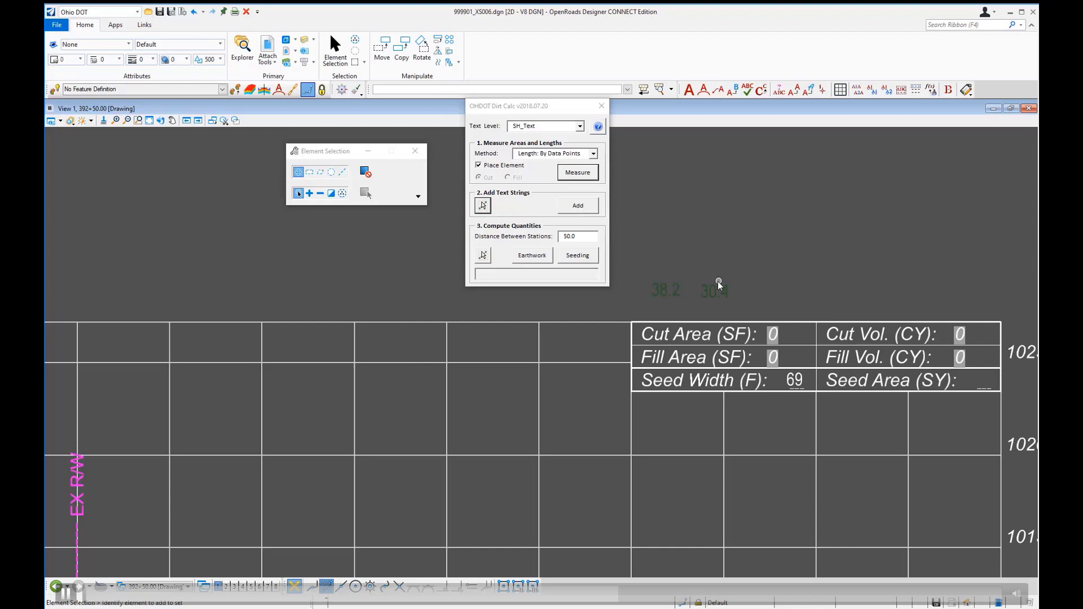
pyautogui.moveTo(636, 269); pyautogui.dragTo(748, 305)
pyautogui.moveTo(637, 270); pyautogui.dragTo(756, 312)
pyautogui.click(578, 205)
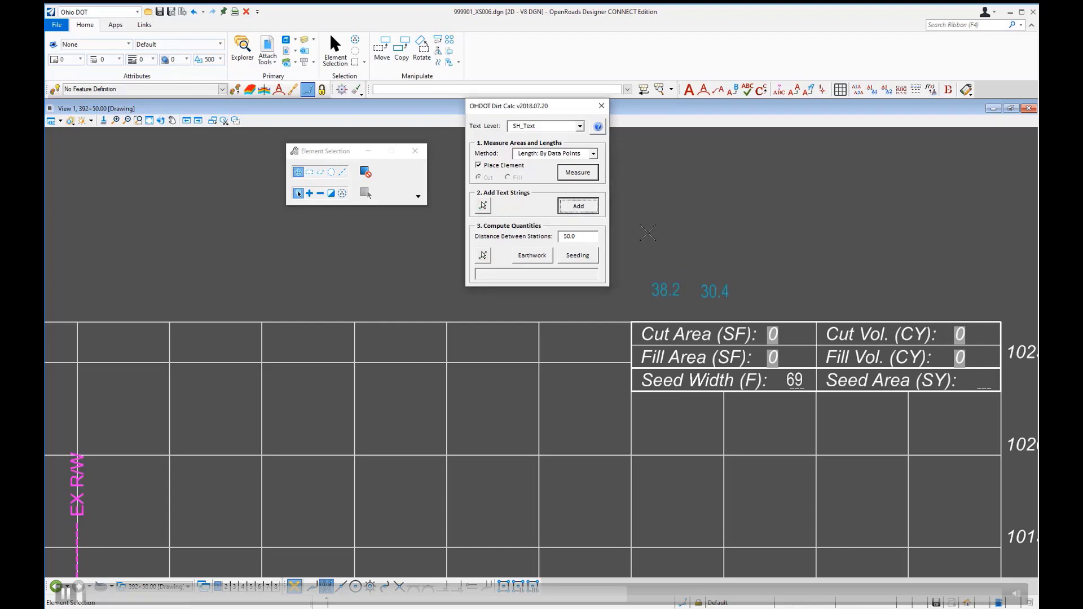
pyautogui.scroll(2, 799, 354)
pyautogui.click(783, 349)
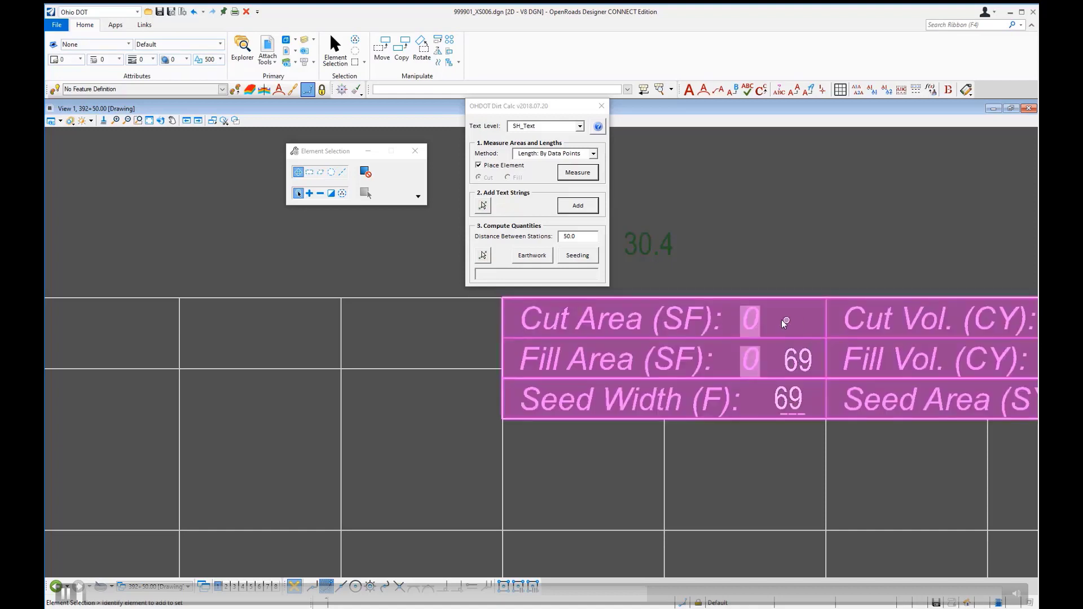
# - Move the extra seeding total from the Fill Area row to the empty space above the quantity table
pyautogui.scroll(-2, 795, 364)
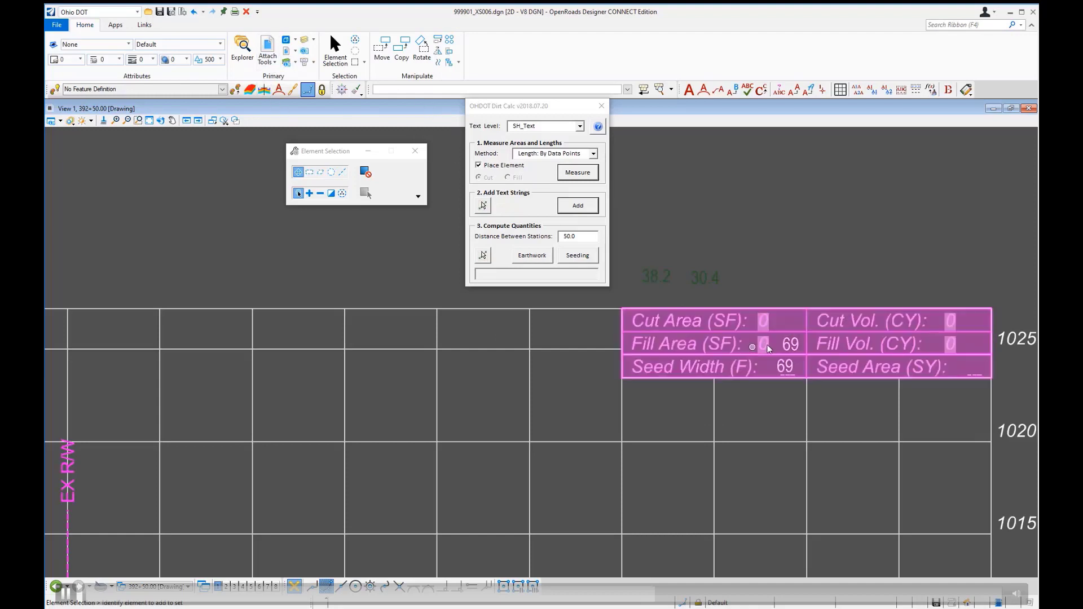
pyautogui.click(382, 45)
pyautogui.click(790, 344)
pyautogui.click(767, 287)
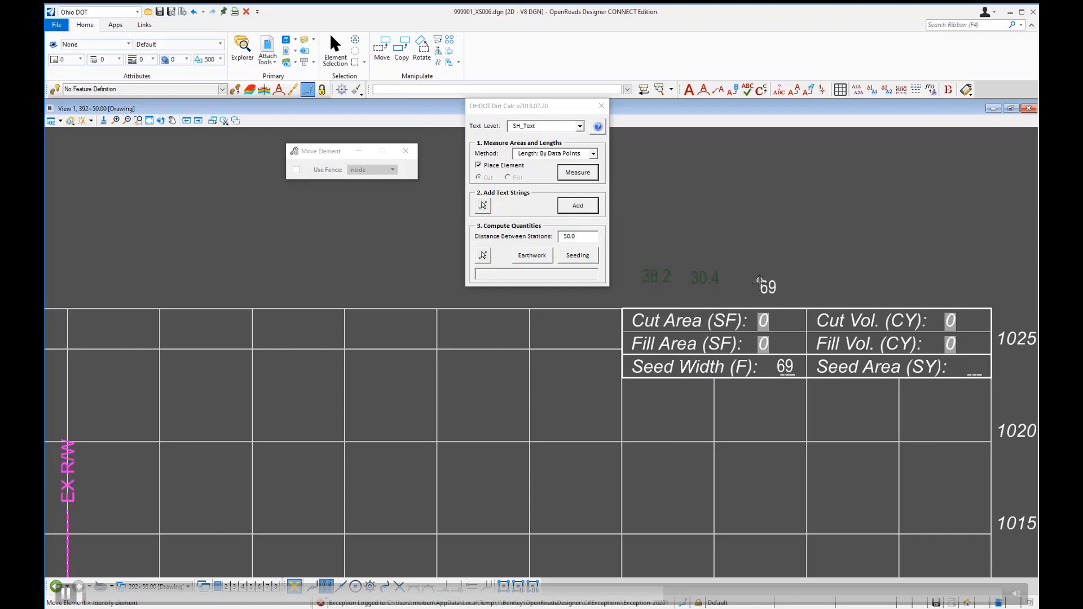
# - Move the seeding total from the Seed Width field to above the table and fill the empty data field with 69
pyautogui.click(785, 367)
pyautogui.click(793, 286)
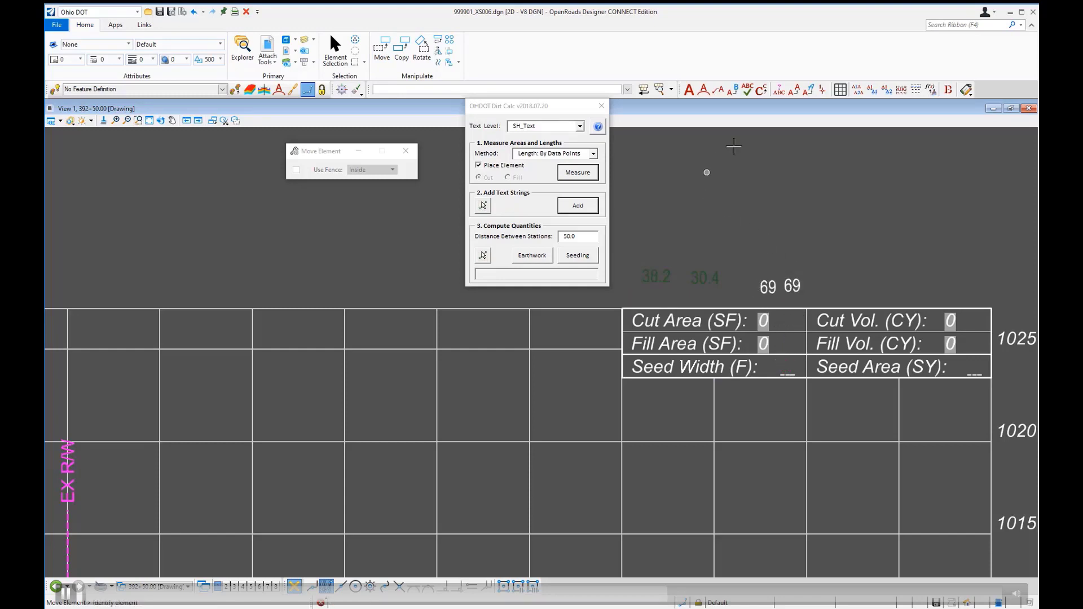
pyautogui.click(902, 91)
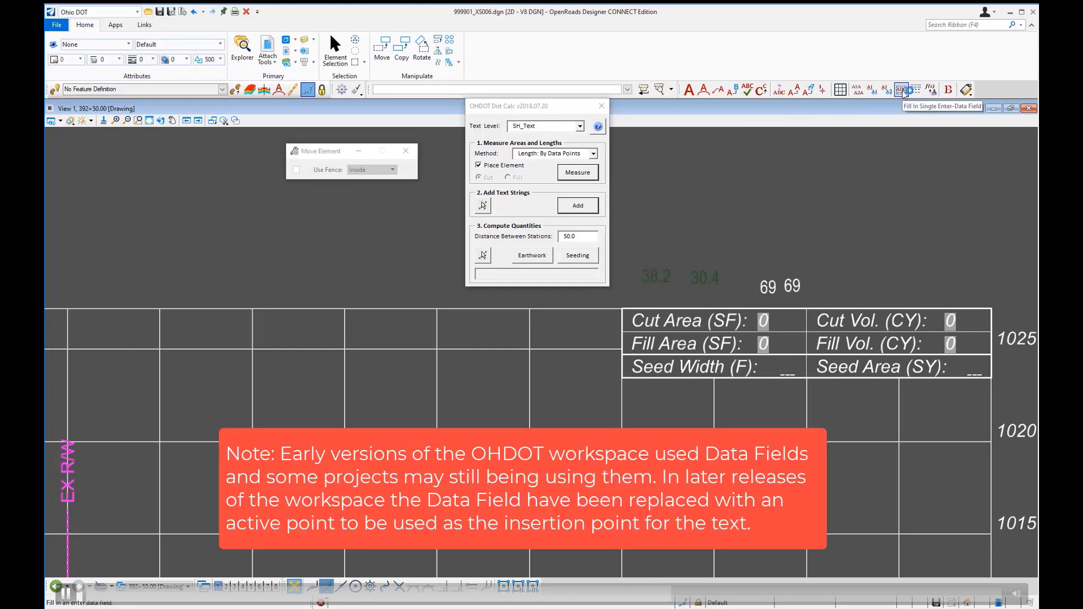
pyautogui.click(903, 91)
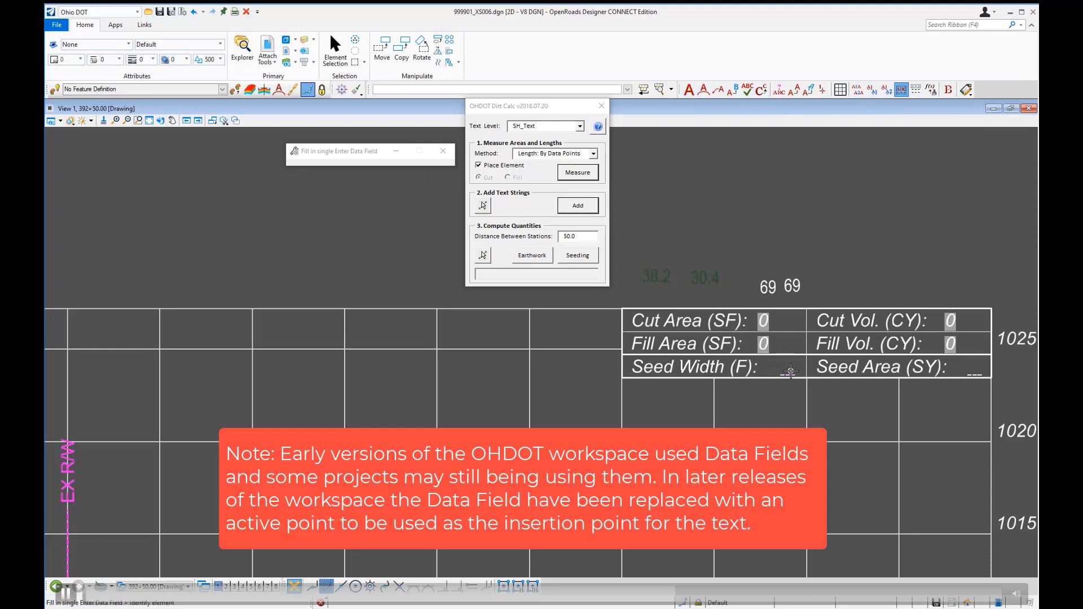
pyautogui.click(788, 367)
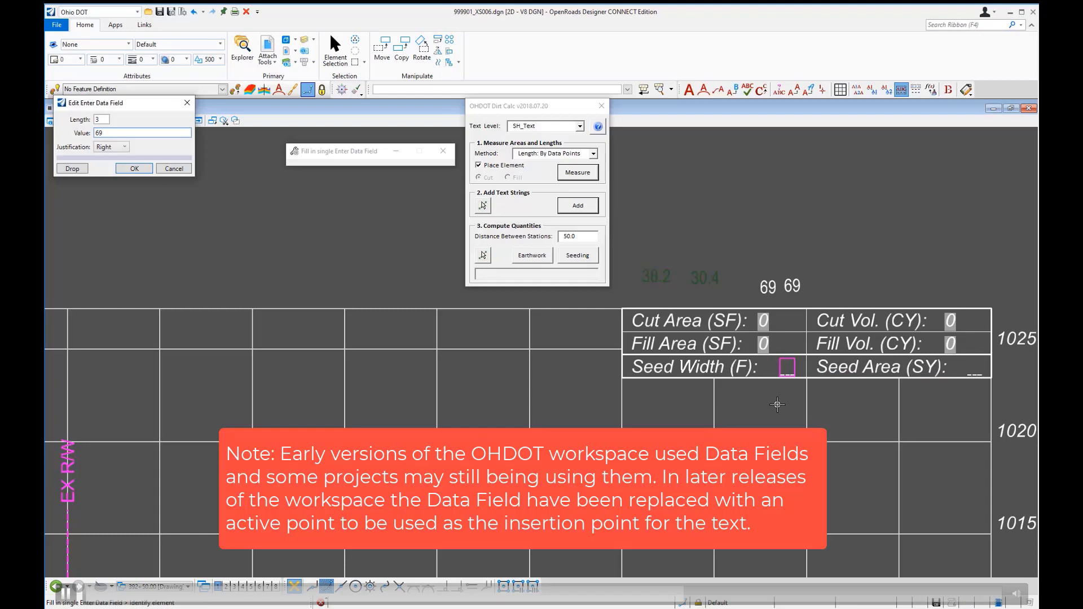
pyautogui.press('Return')
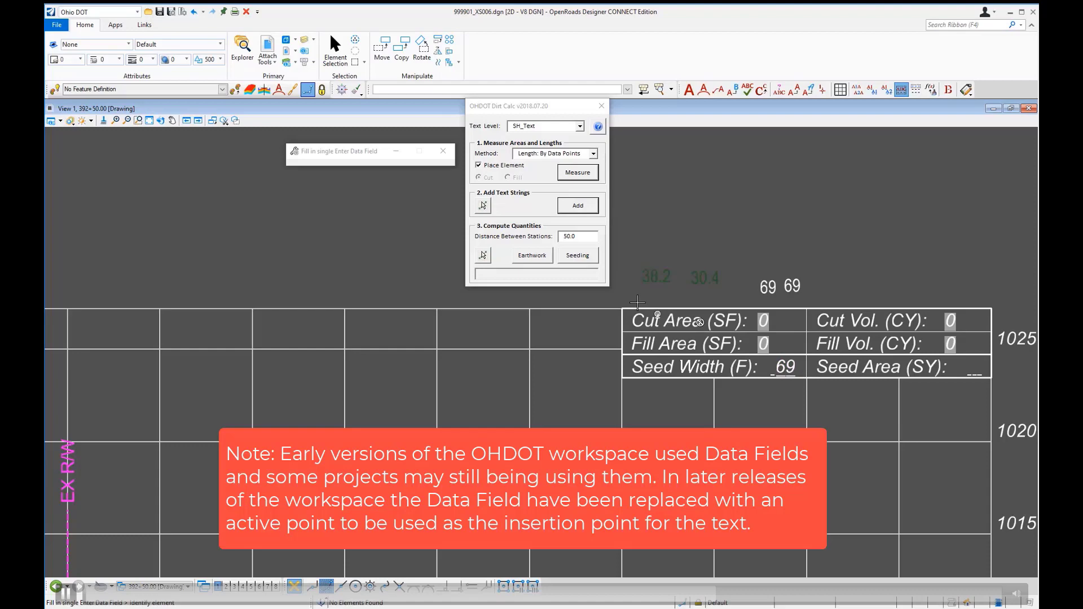
# - Switch to the OpenRoads Drawing Production workflow and remove the model annotations from the station 392+50.00 drawing
pyautogui.click(116, 11)
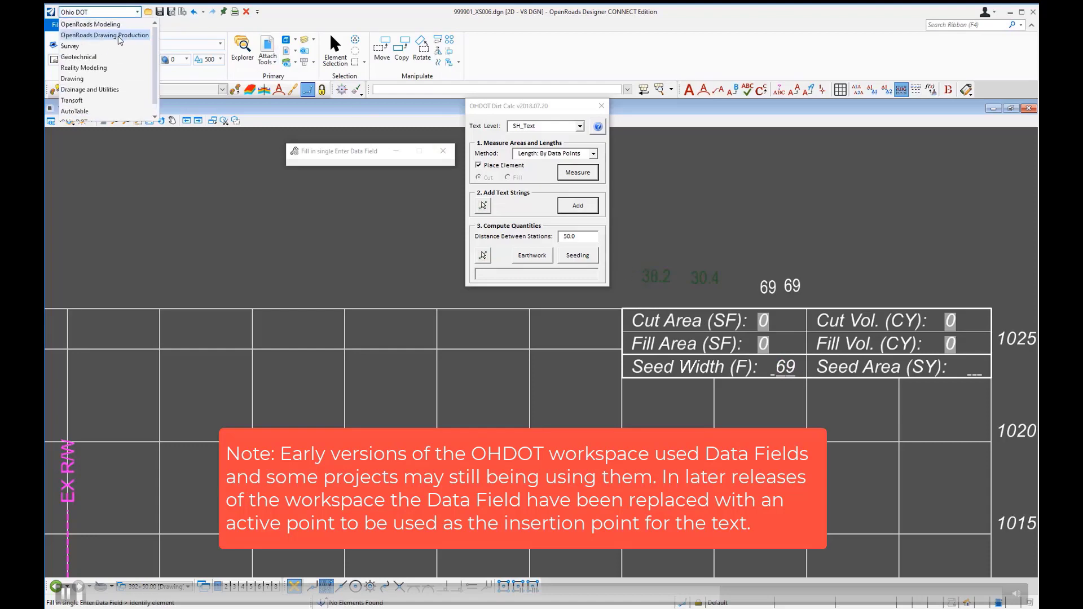
pyautogui.click(122, 35)
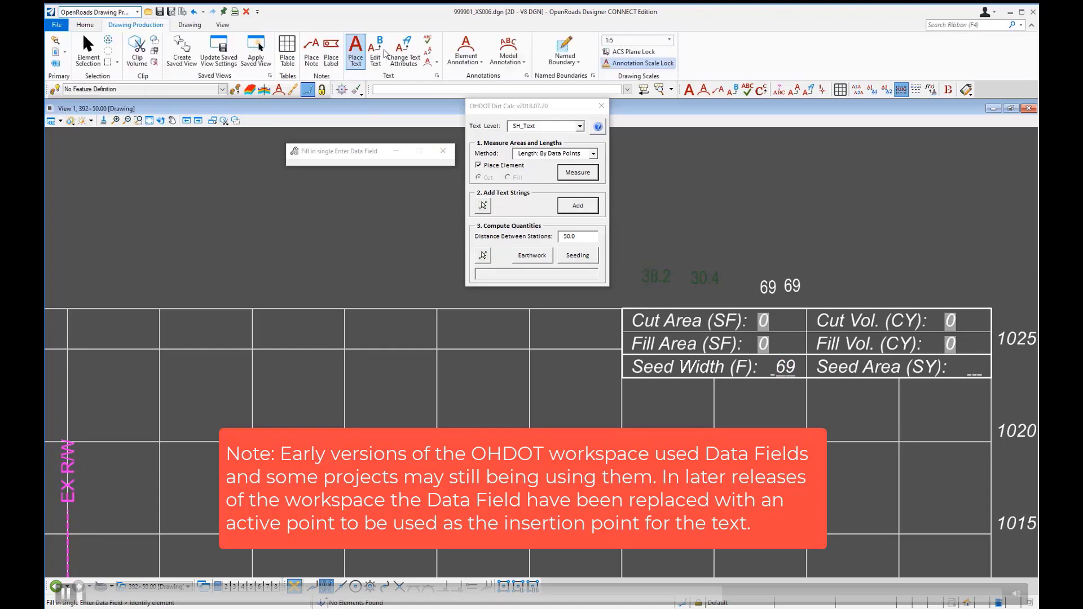
pyautogui.click(509, 57)
pyautogui.click(520, 92)
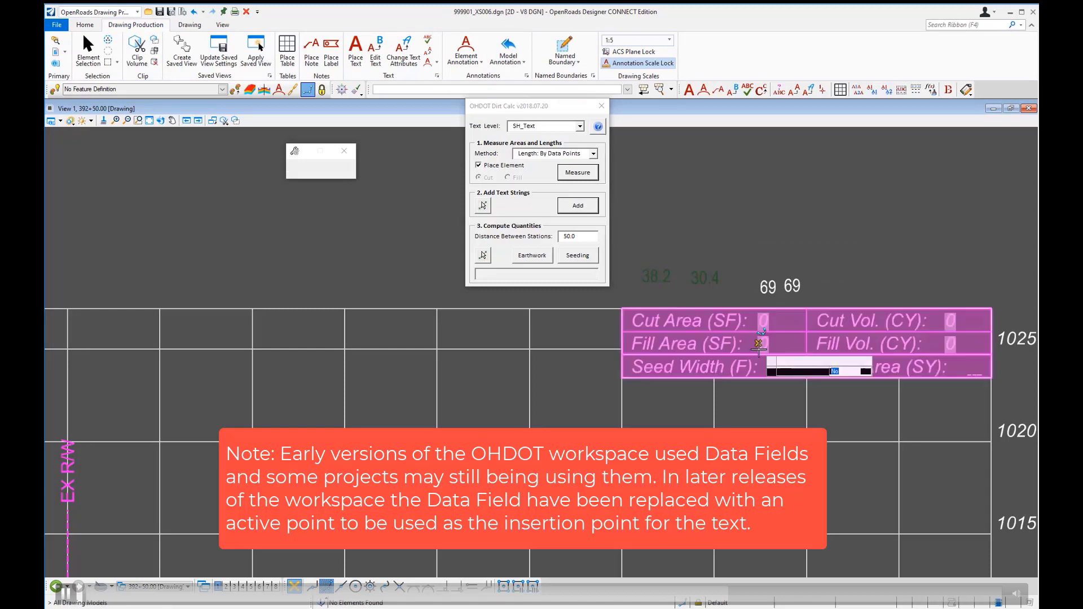
pyautogui.scroll(-4, 734, 361)
pyautogui.click(708, 374)
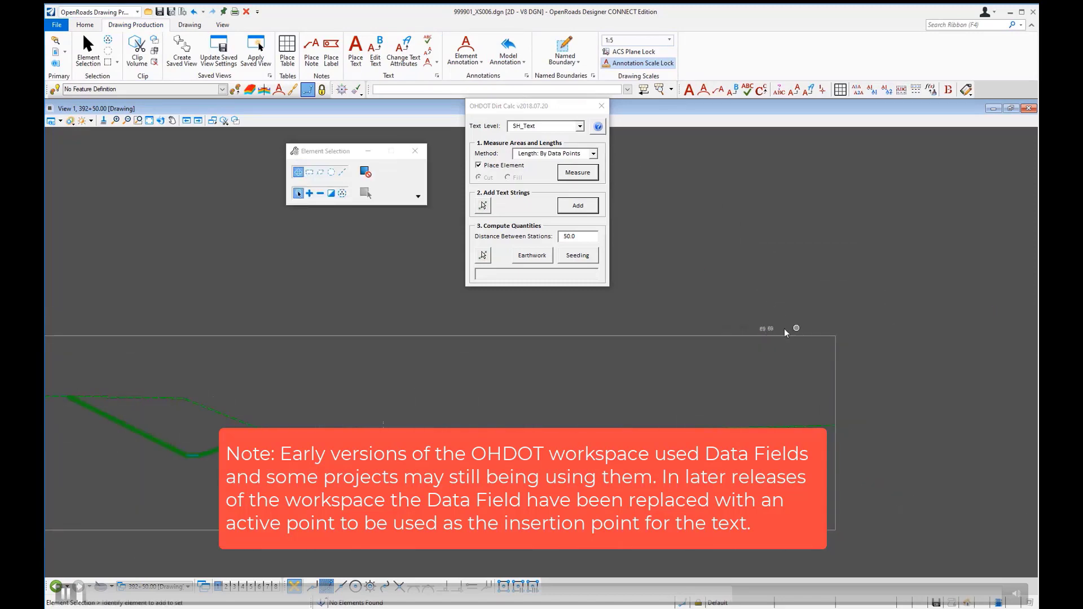
# - Annotate the station 392+50.00 drawing model again with the 5 Scale XS Annotation group
pyautogui.click(511, 59)
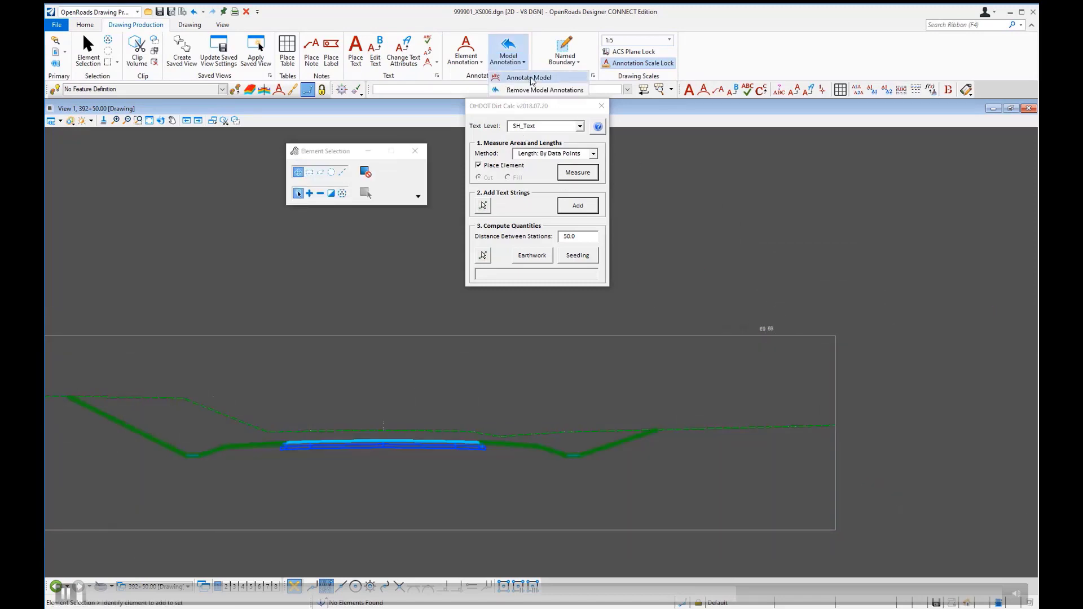
pyautogui.click(530, 78)
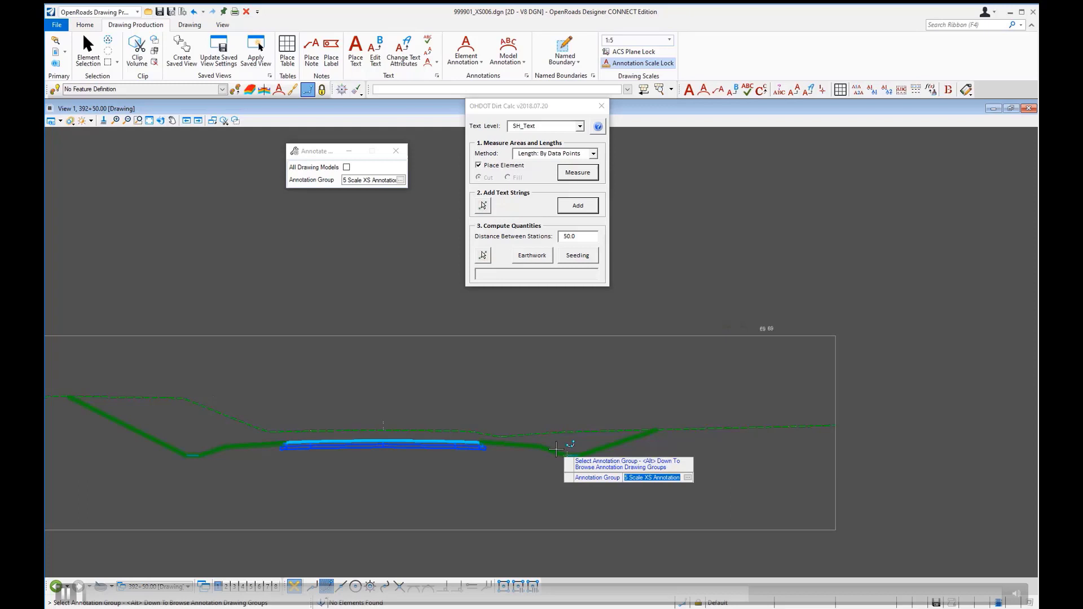
pyautogui.click(759, 354)
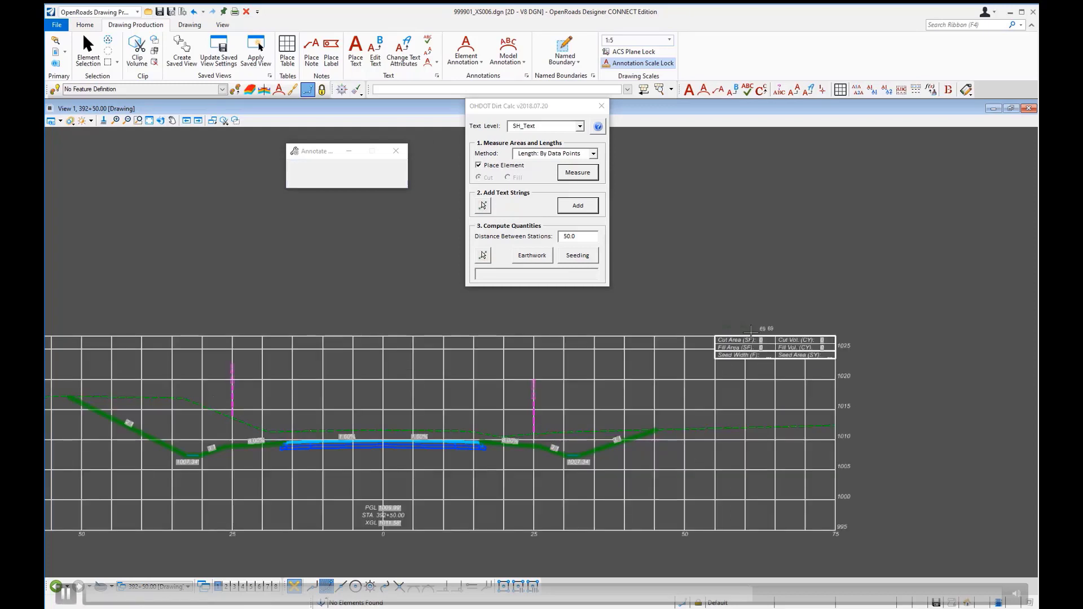
# - Move one of the two seeding totals above the quantity table into the Seed Width field
pyautogui.scroll(2, 760, 348)
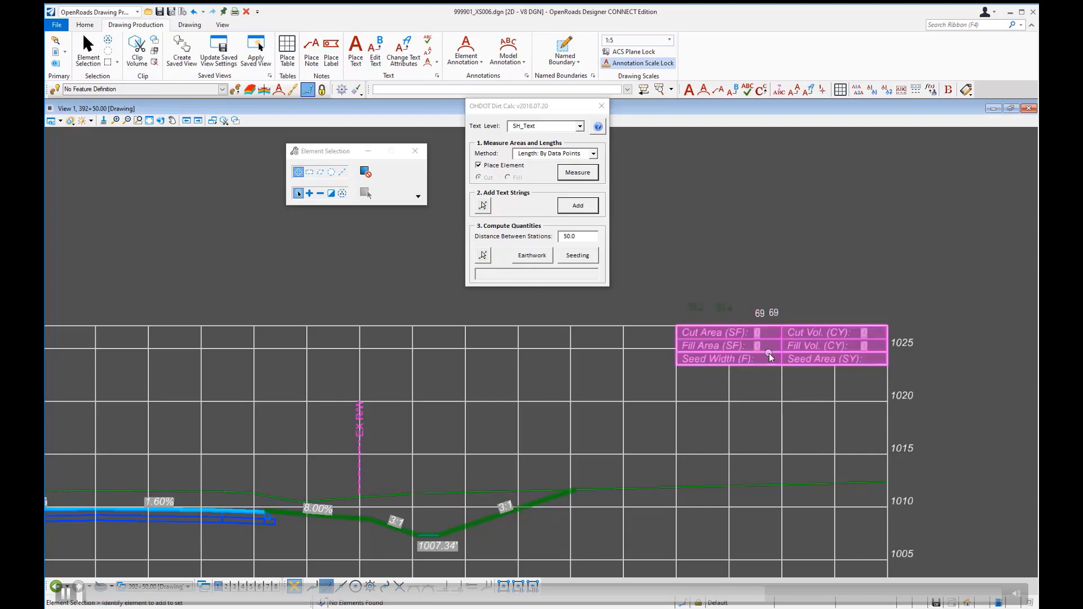
pyautogui.rightClick(673, 215)
pyautogui.click(702, 244)
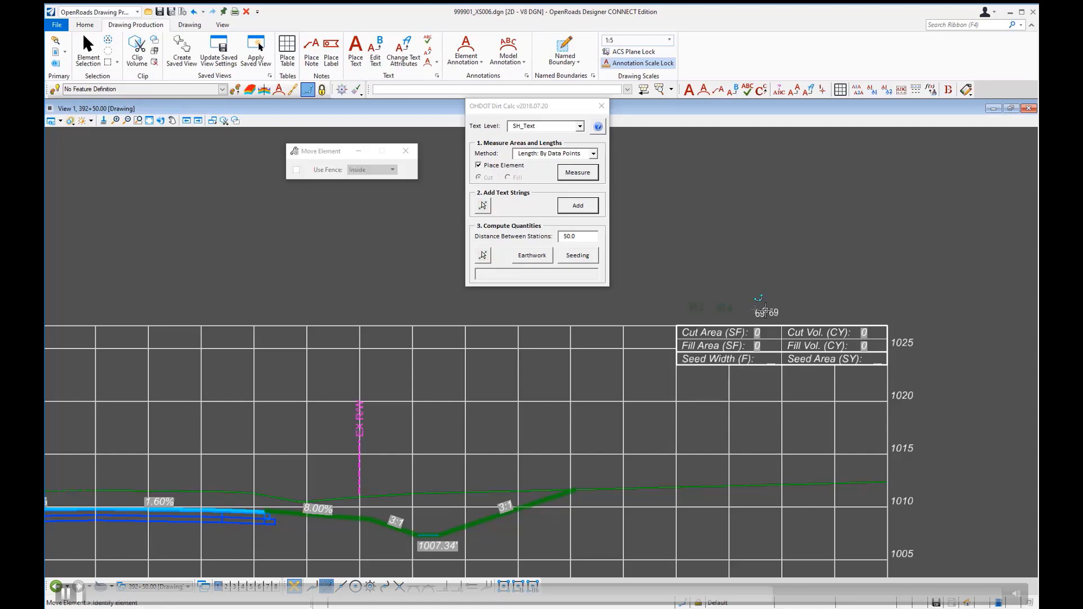
pyautogui.scroll(2, 779, 374)
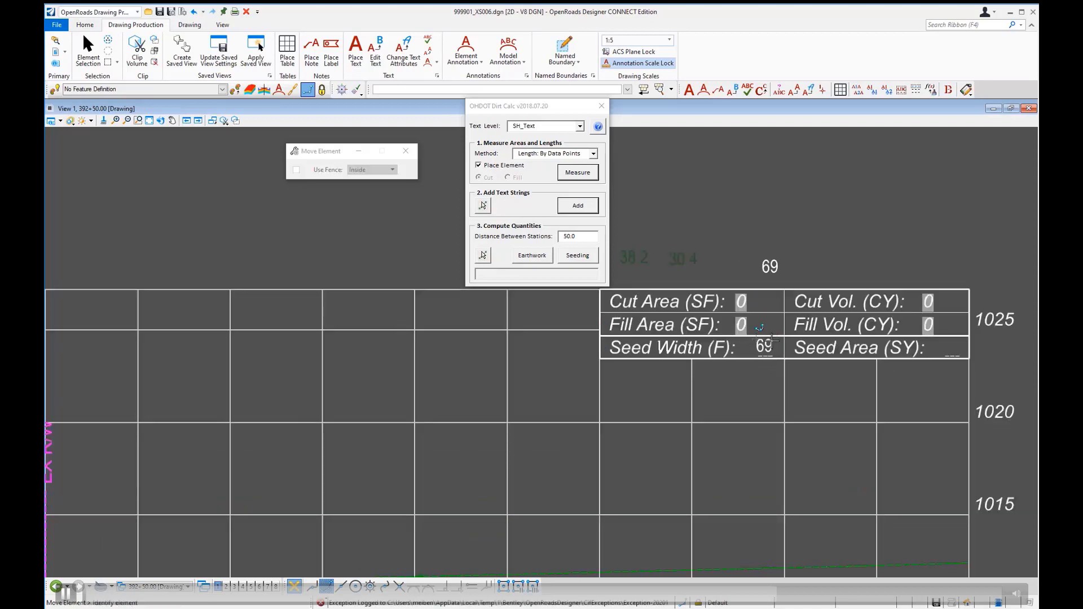
pyautogui.click(772, 340)
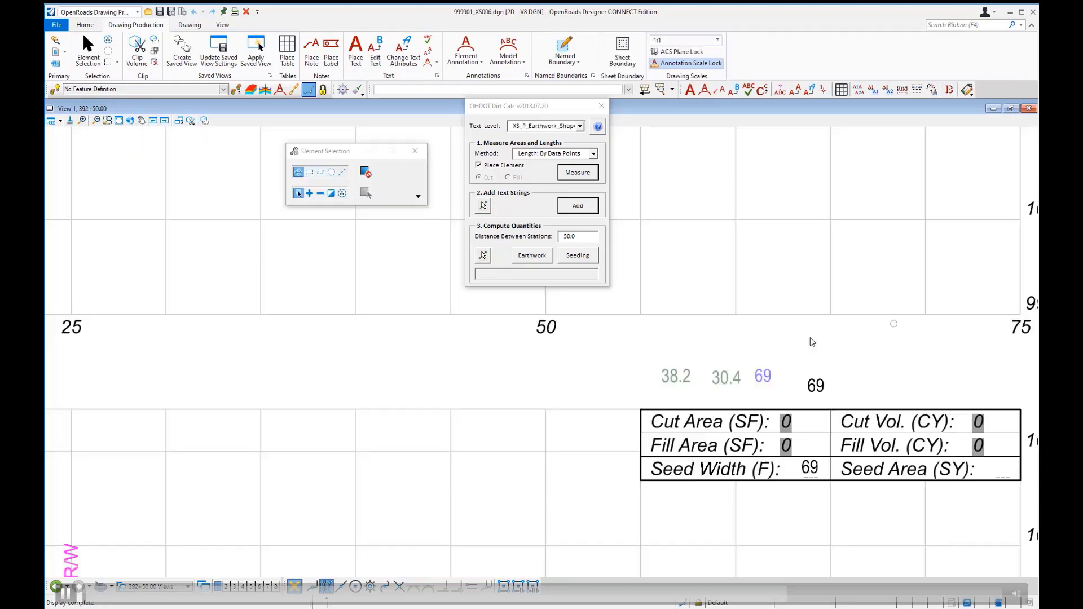
# - Examine the quantity tables and seeding width totals of the station 392+50 and 393+00 cross sections on the sheet
pyautogui.click(668, 434)
pyautogui.click(624, 432)
pyautogui.scroll(-5, 621, 431)
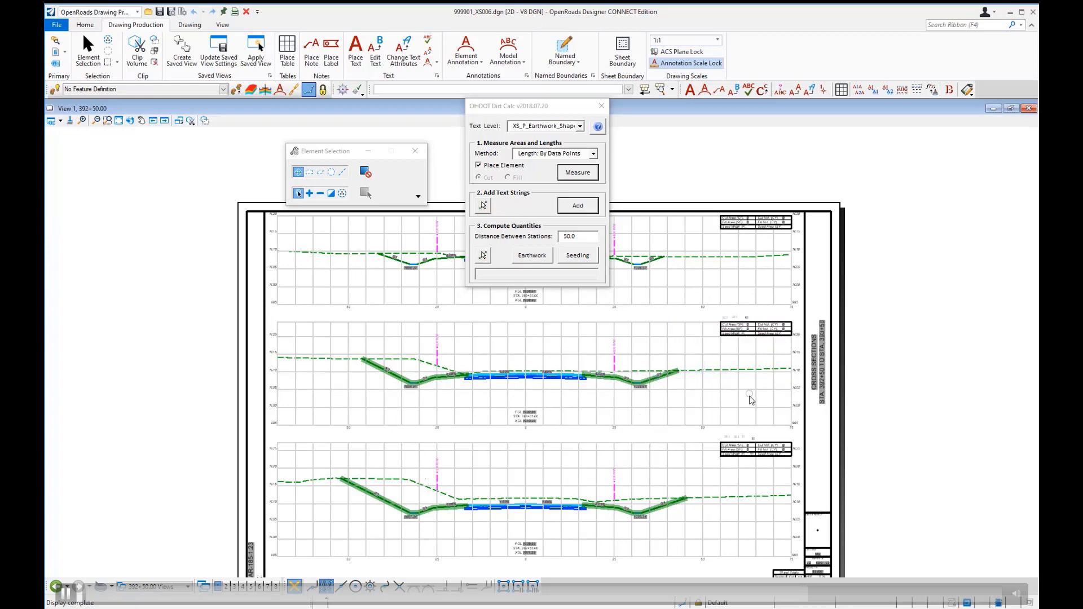
pyautogui.scroll(2, 741, 450)
pyautogui.scroll(2, 741, 452)
pyautogui.scroll(-2, 746, 436)
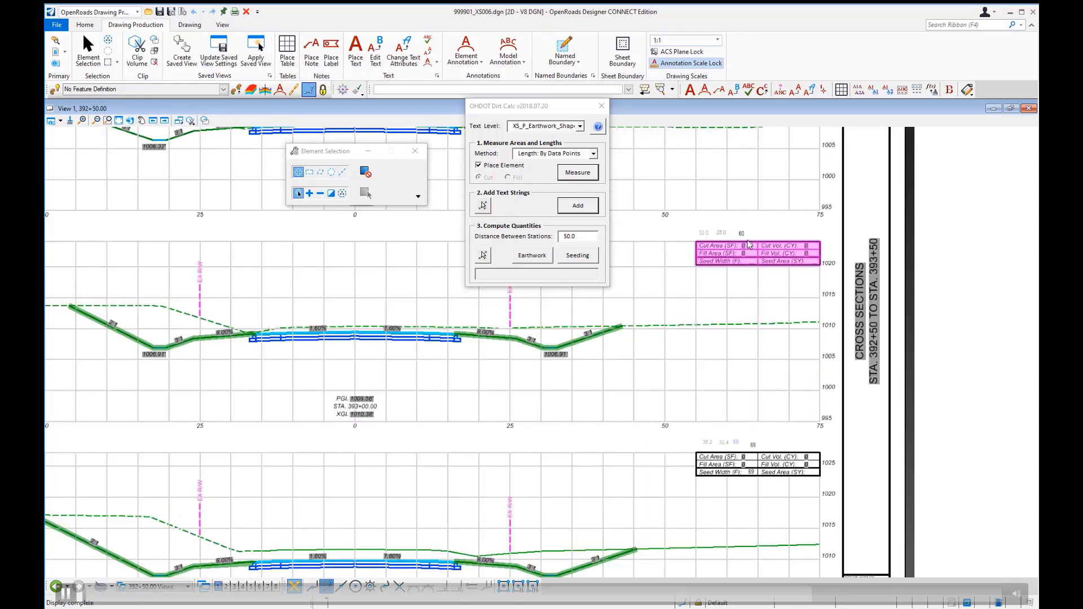
pyautogui.scroll(2, 739, 234)
pyautogui.scroll(-2, 715, 216)
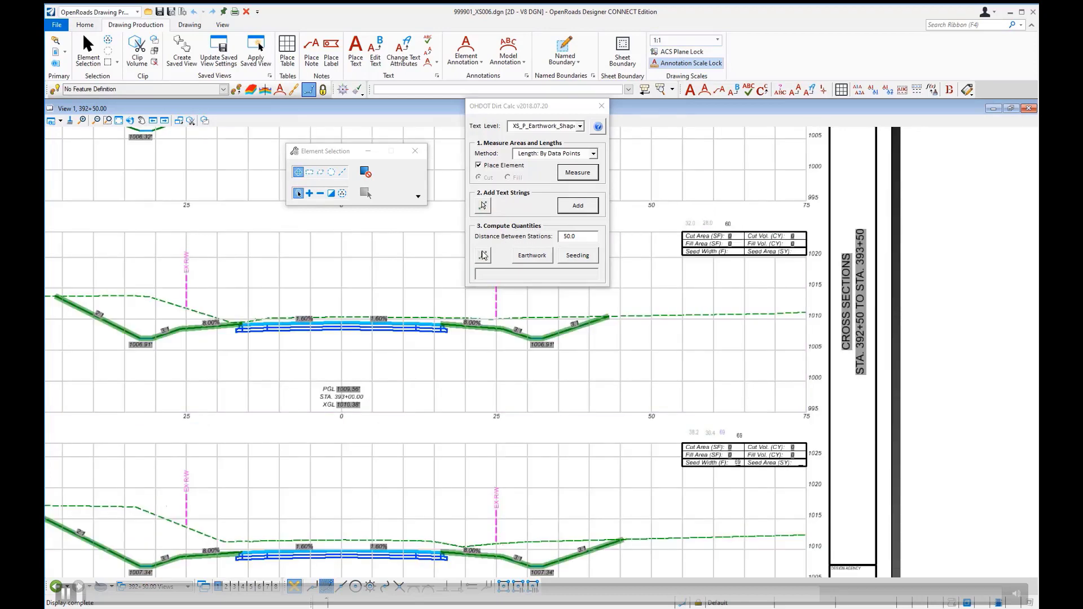
# - Compute the seeding area between stations 393+00 and 392+50 from their width totals of 60 and 69
pyautogui.click(310, 194)
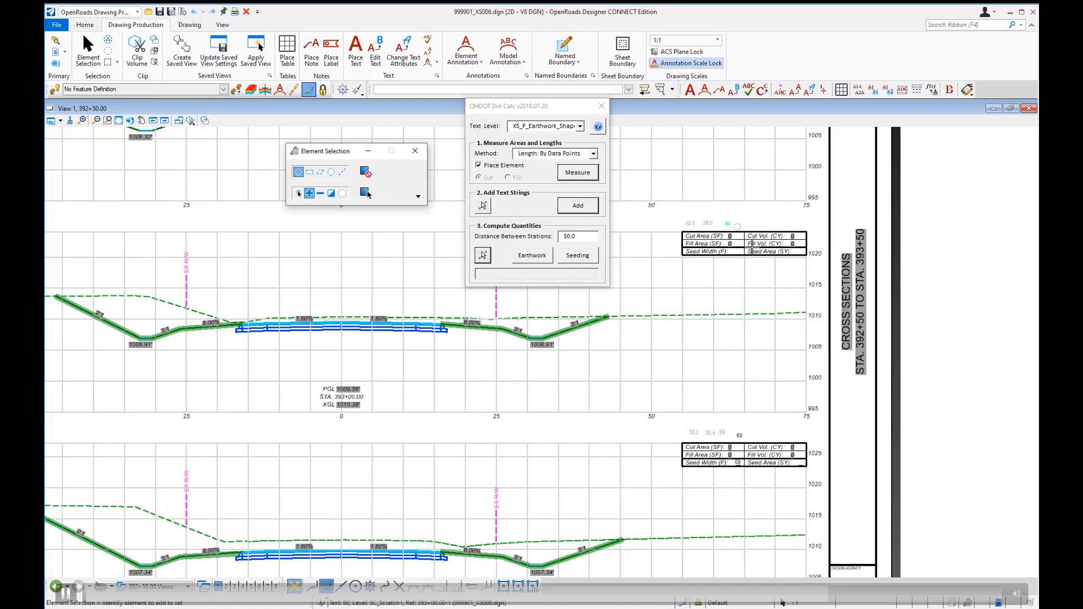
pyautogui.click(738, 458)
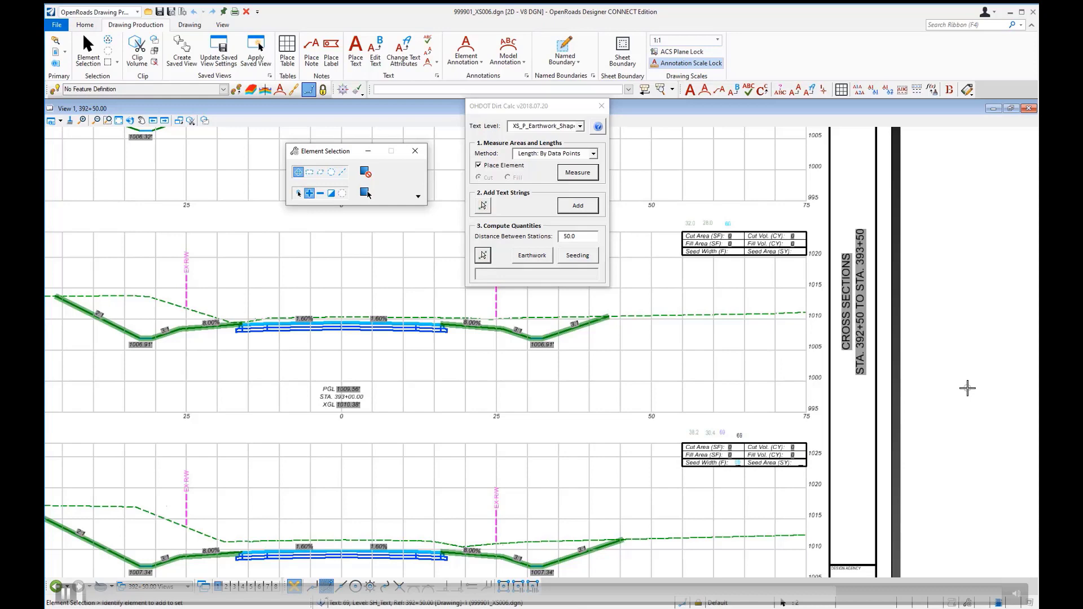
pyautogui.click(578, 256)
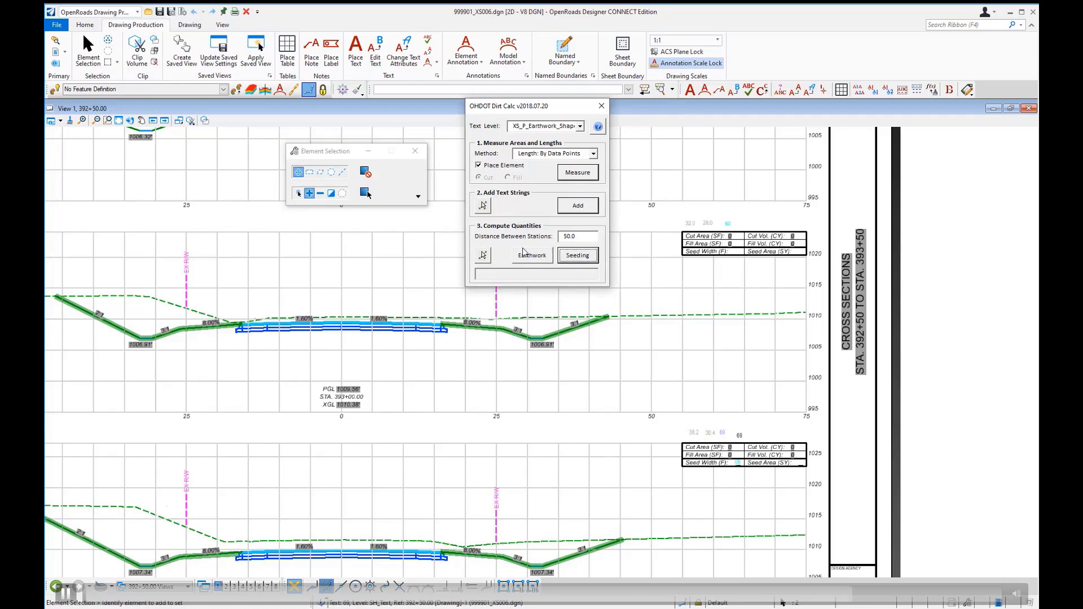
pyautogui.click(579, 258)
pyautogui.scroll(5, 738, 252)
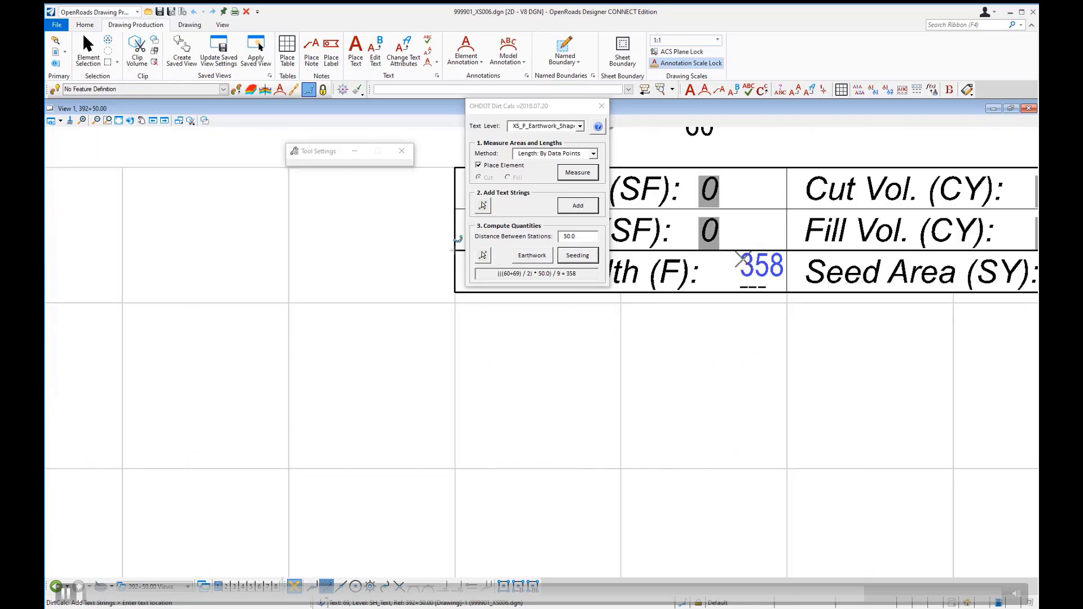
pyautogui.click(582, 129)
pyautogui.scroll(5, 583, 174)
pyautogui.scroll(-5, 583, 174)
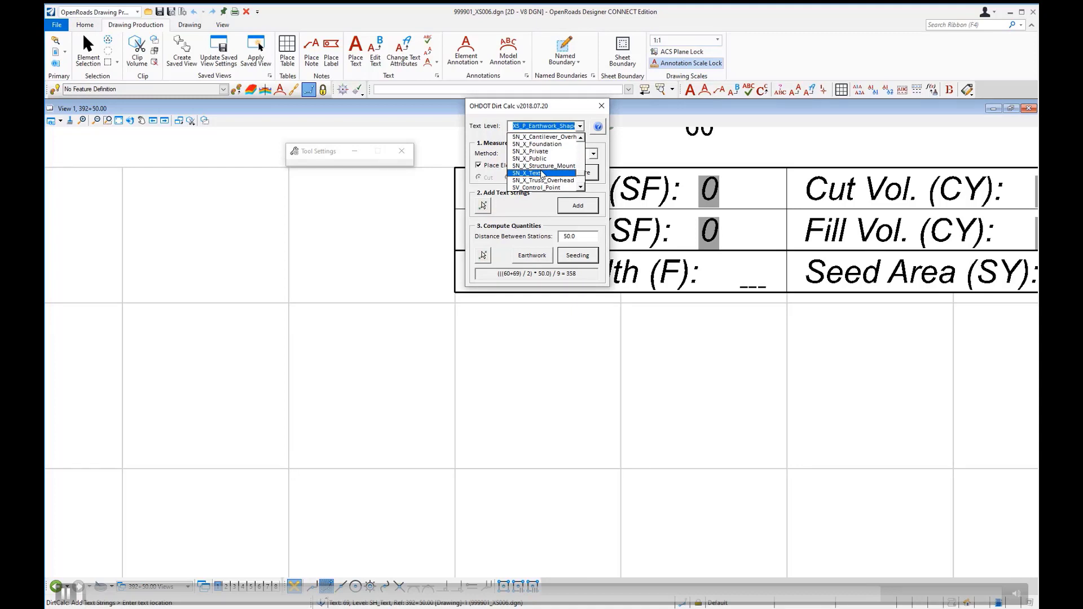
pyautogui.scroll(-3, 582, 190)
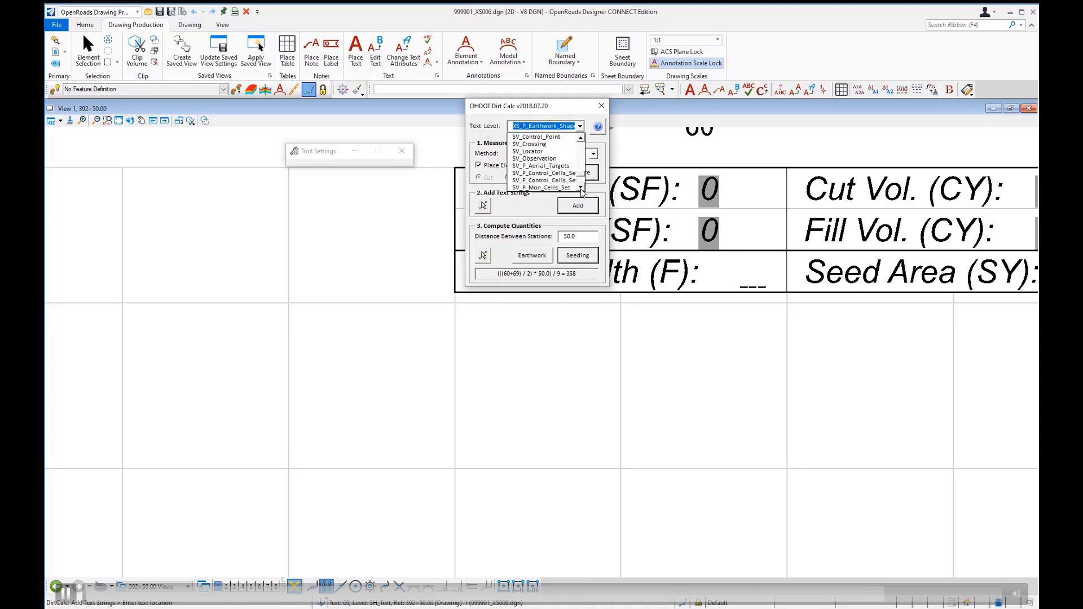
# - Place the computed seeding area in the Seed Area field of the station 393+00 quantity table
pyautogui.scroll(-3, 880, 259)
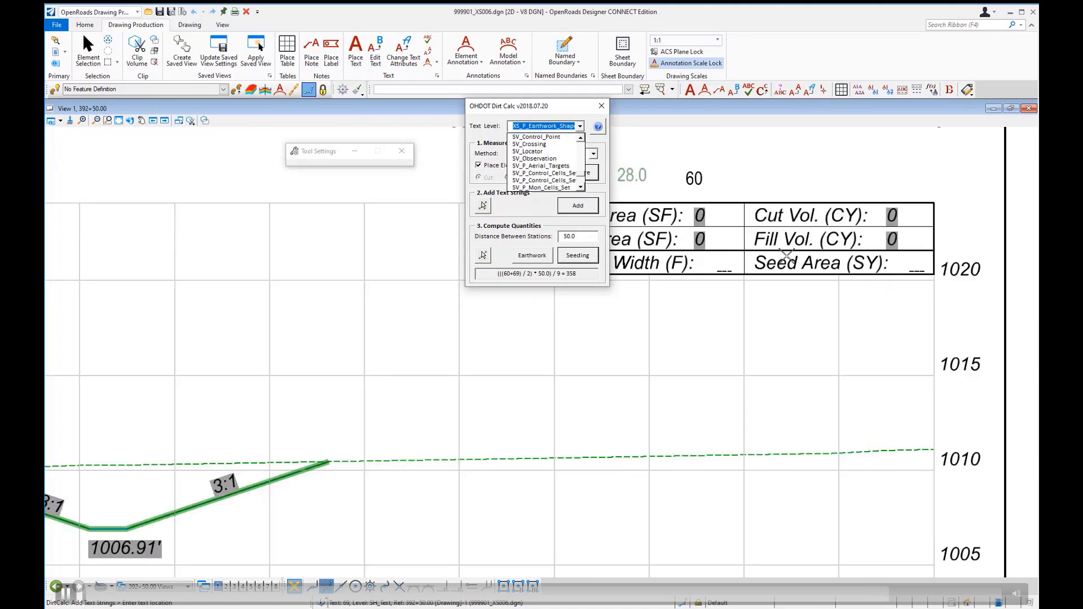
pyautogui.scroll(3, 842, 258)
pyautogui.click(793, 261)
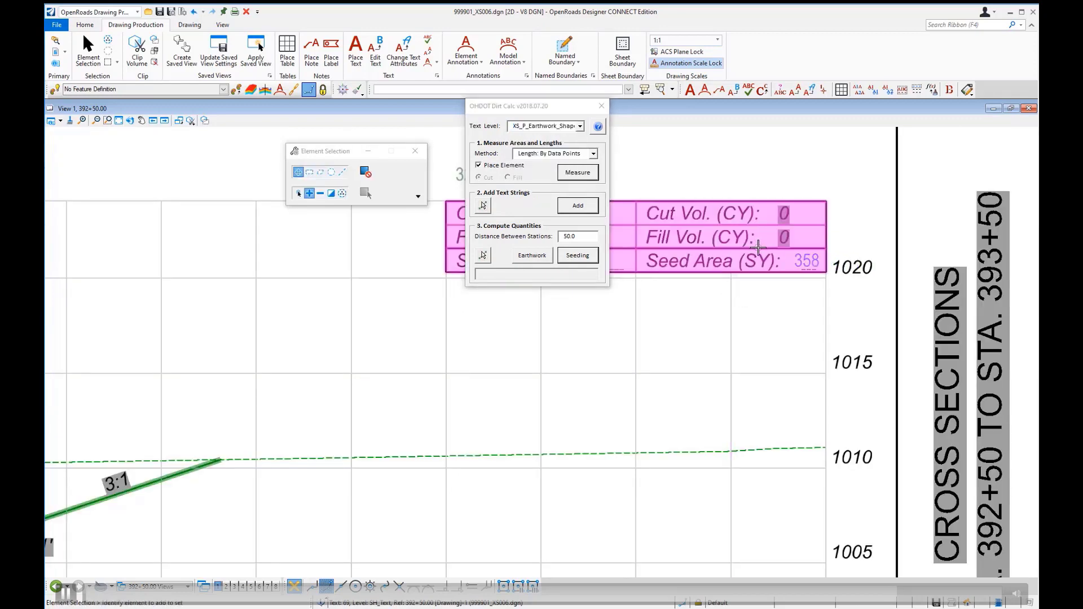
# - Review the sheet's cross-section quantity tables and the Sheet Totals block beside the title block
pyautogui.scroll(-5, 759, 246)
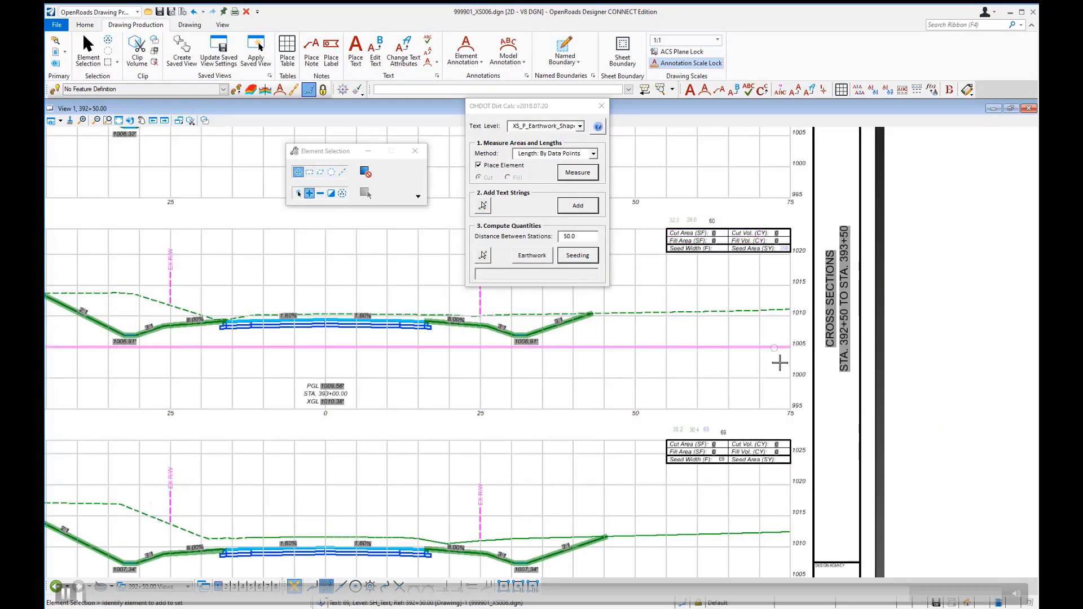
pyautogui.scroll(-3, 780, 363)
pyautogui.scroll(3, 754, 186)
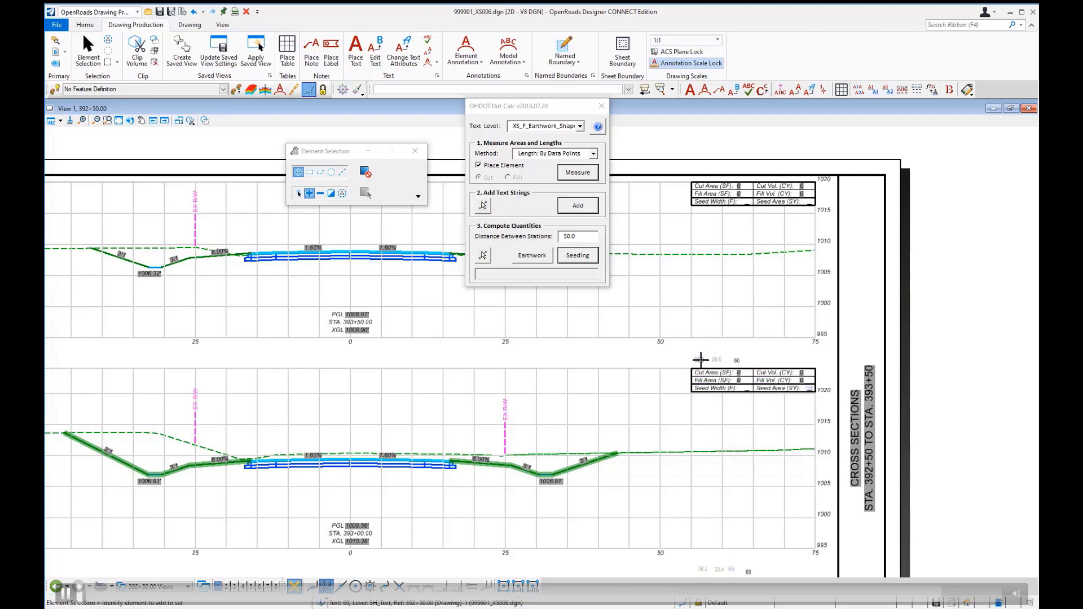
pyautogui.moveTo(702, 359)
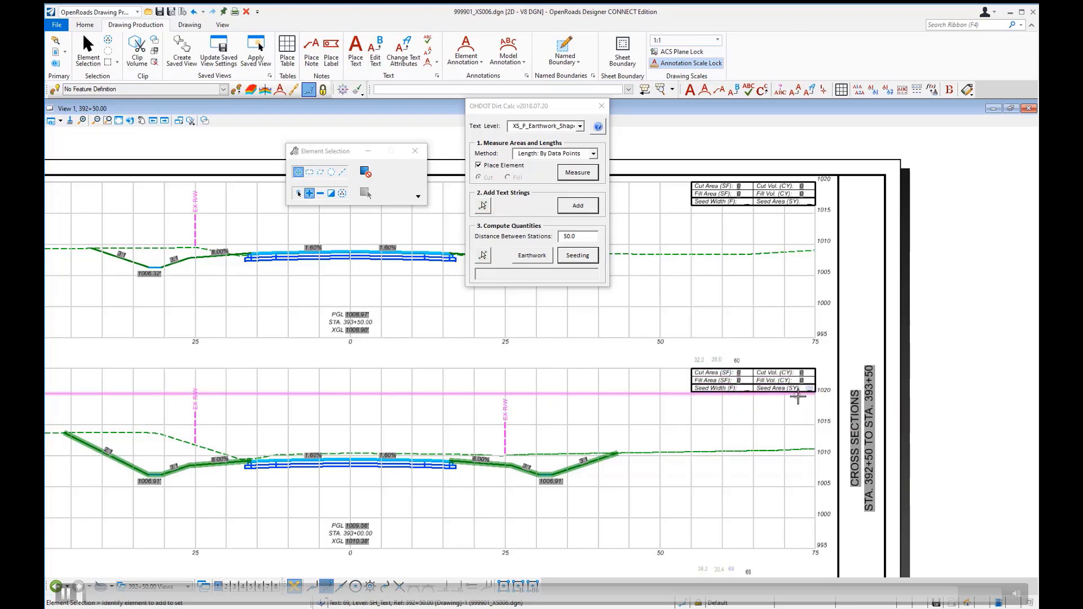
pyautogui.scroll(-3, 803, 364)
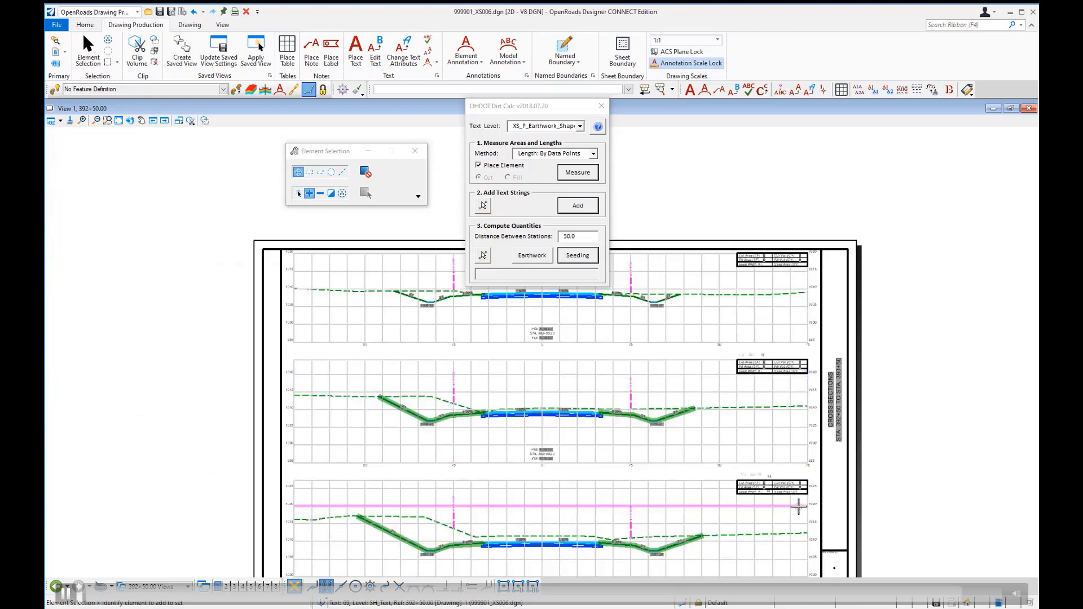
pyautogui.scroll(-2, 797, 496)
pyautogui.scroll(5, 795, 558)
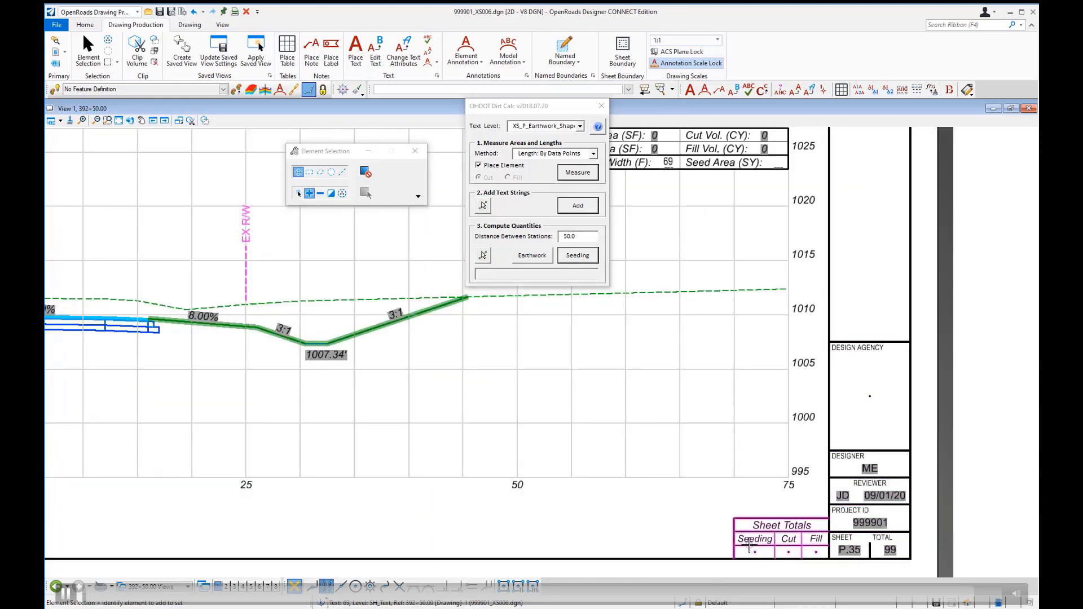
pyautogui.scroll(-2, 743, 505)
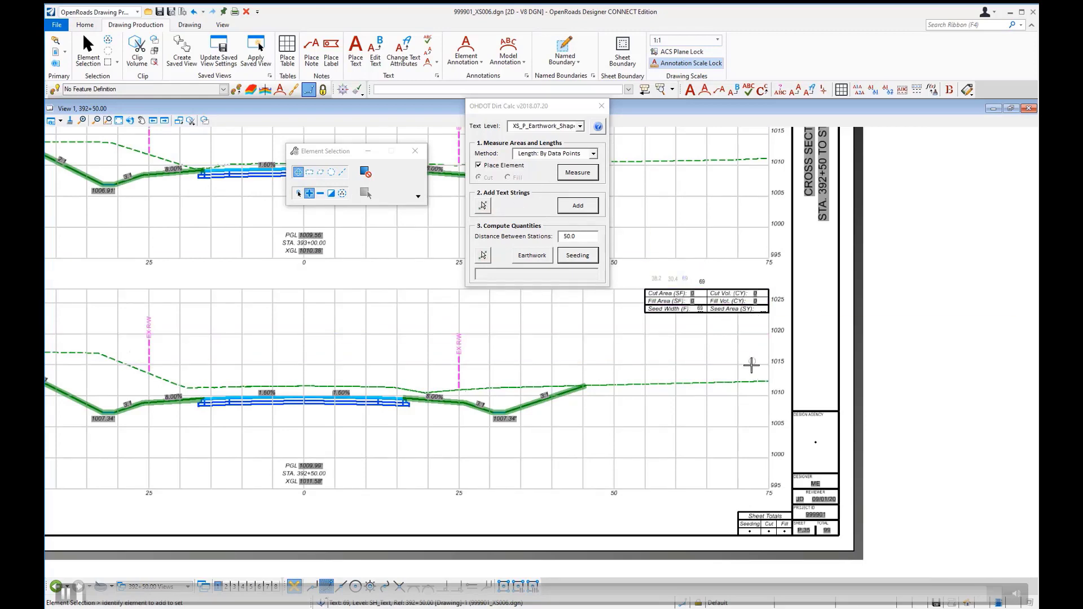
pyautogui.scroll(-1, 750, 367)
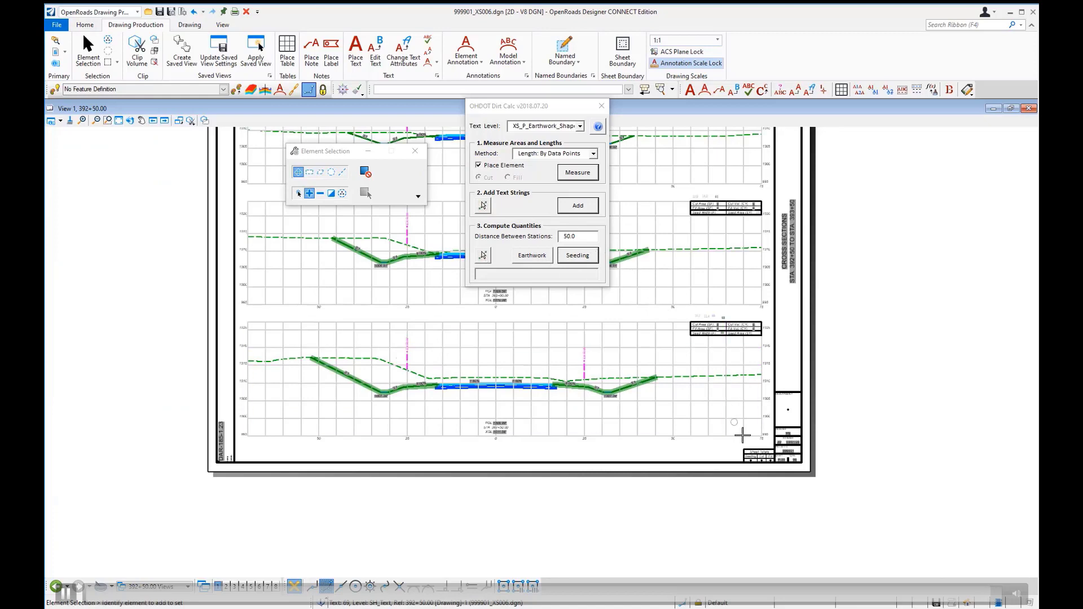
pyautogui.scroll(2, 739, 439)
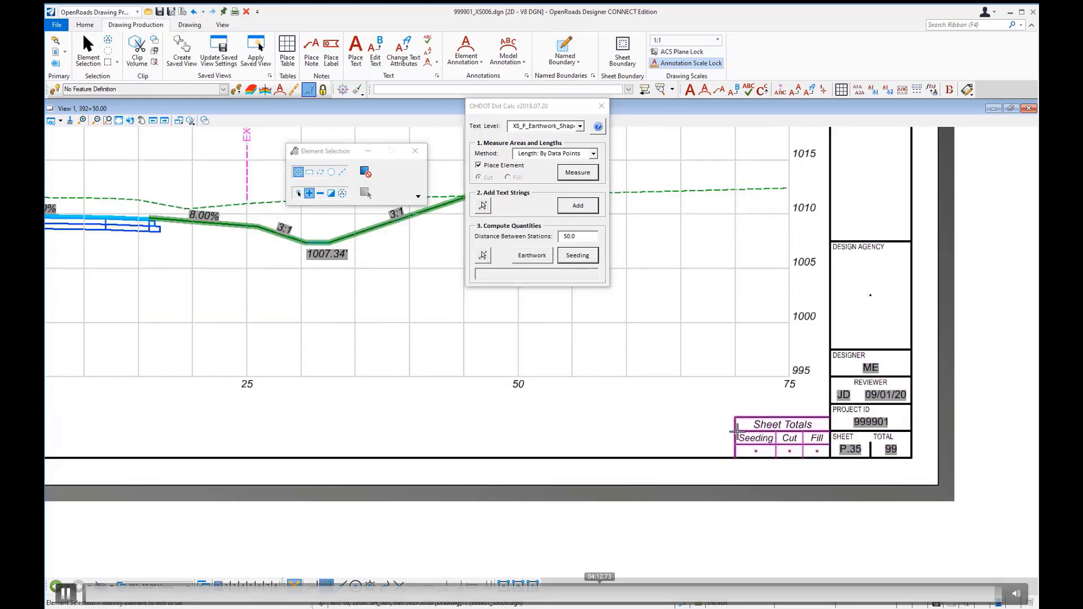